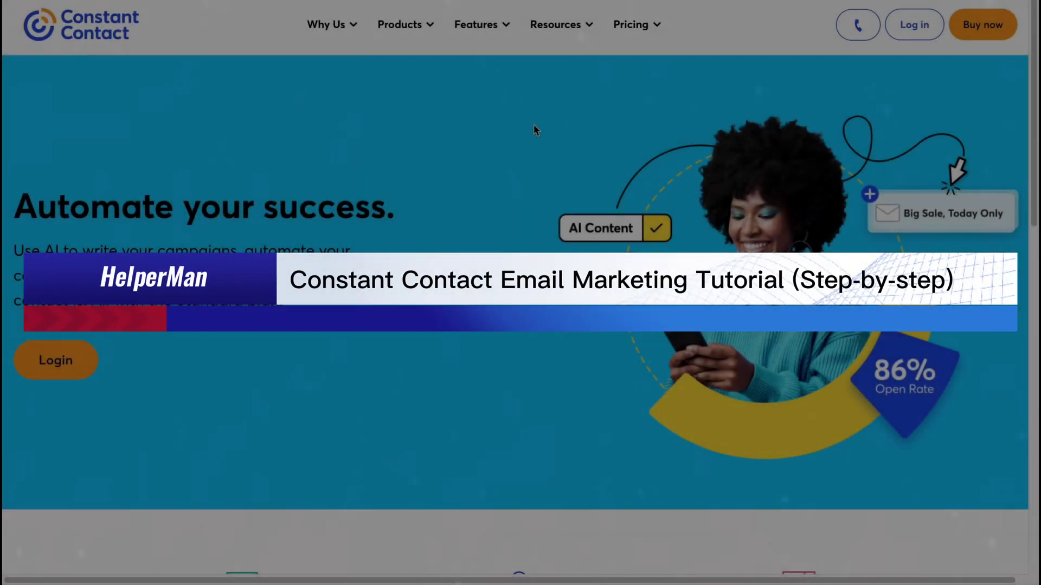
# Step: Scroll down through the Constant Contact marketing homepage and back up
pyautogui.scroll(-1, 519, 130)
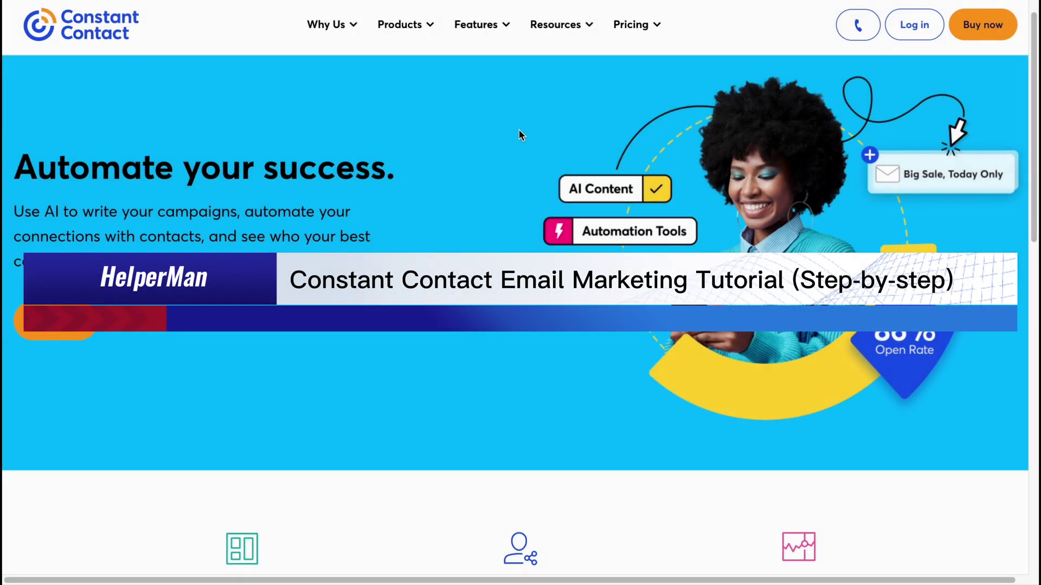
pyautogui.scroll(-3, 523, 140)
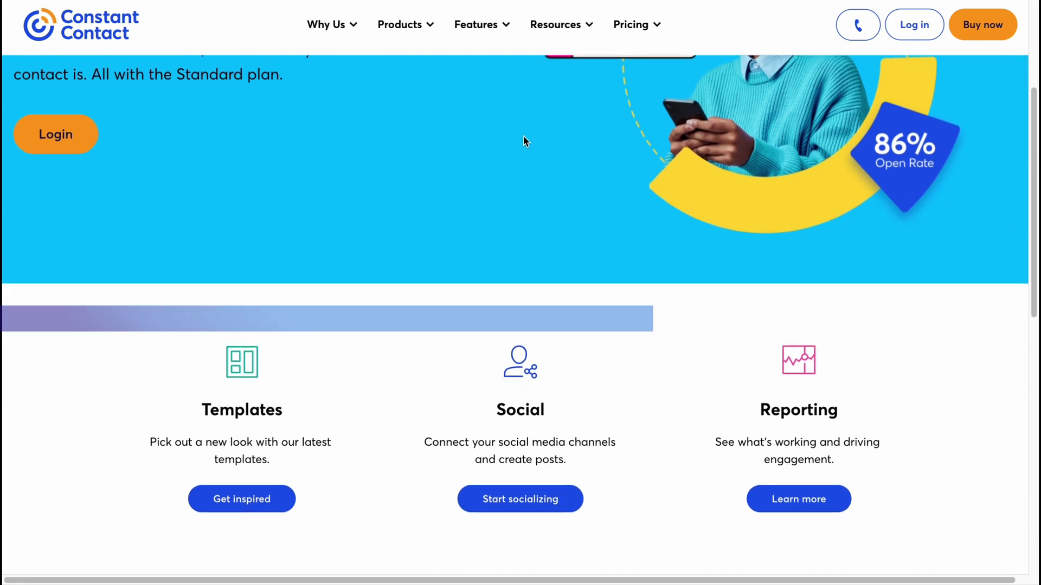
pyautogui.scroll(-3, 523, 135)
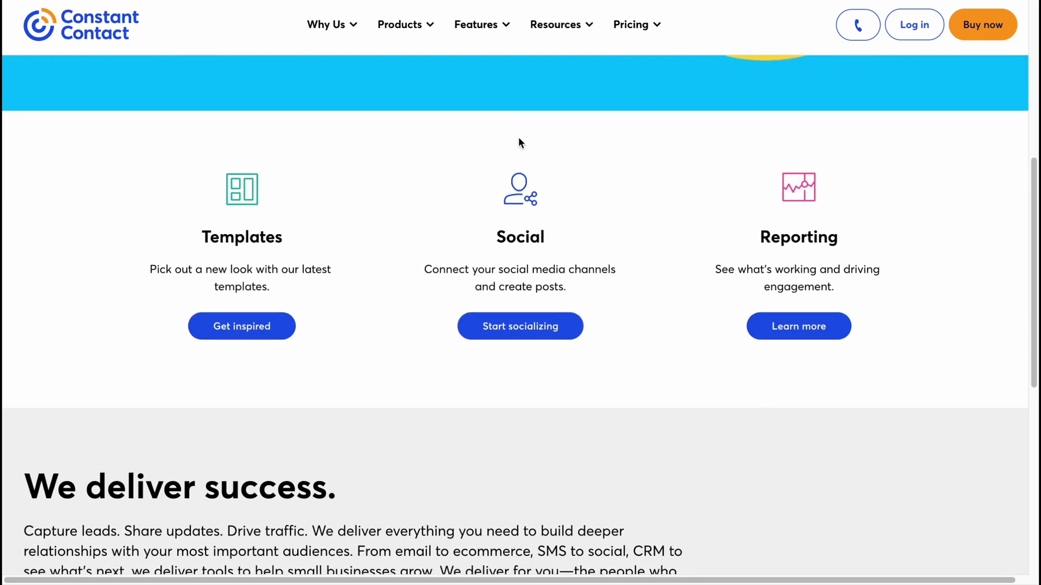
pyautogui.scroll(-1, 519, 142)
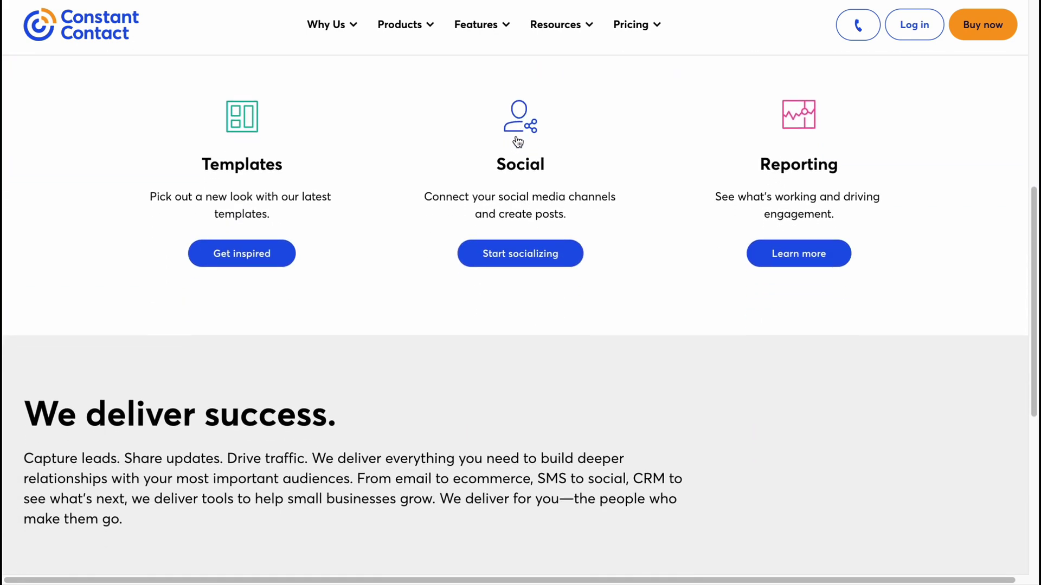
pyautogui.scroll(5, 514, 154)
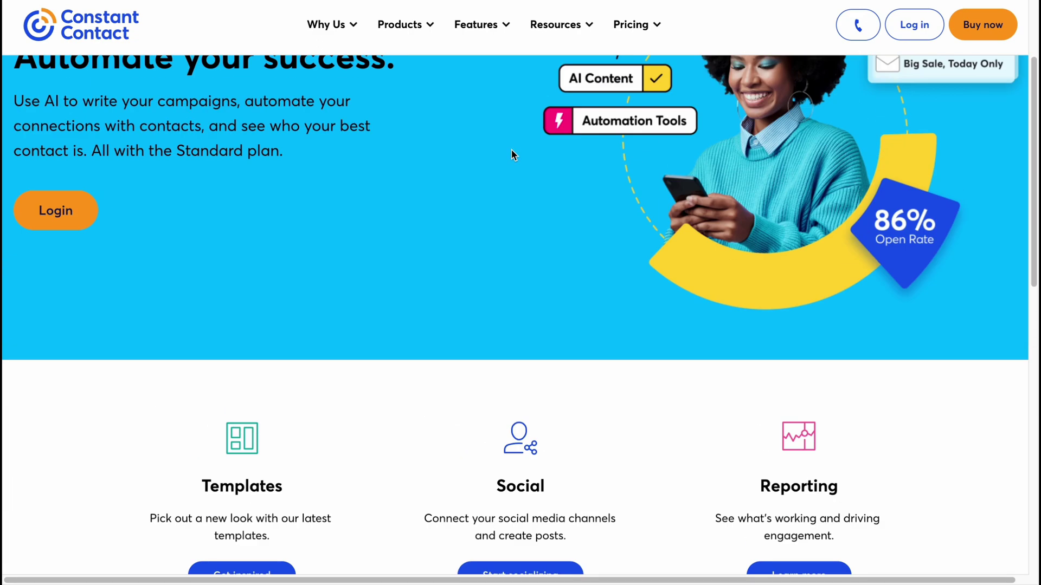
pyautogui.scroll(2, 511, 152)
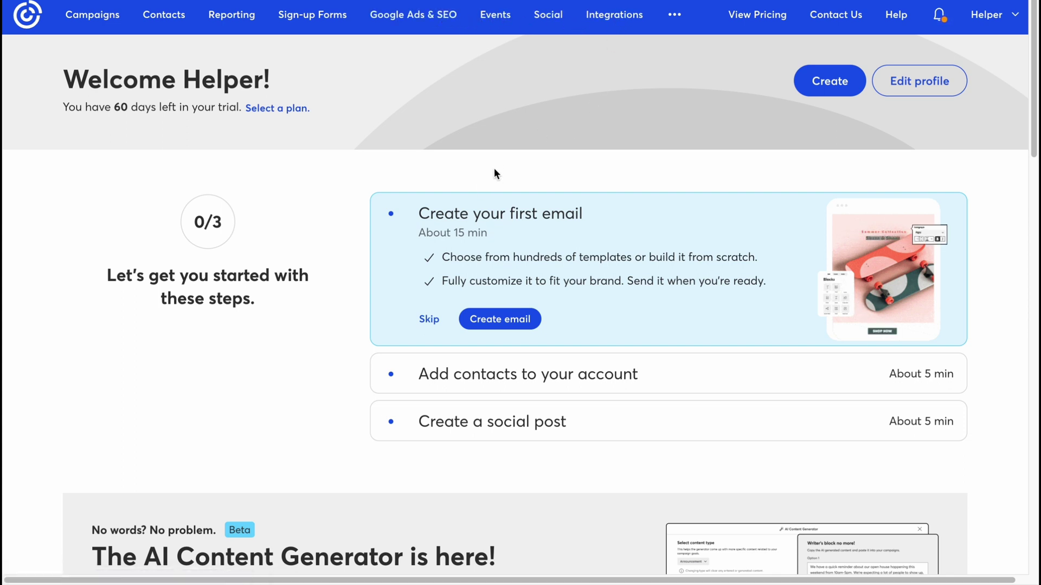
# Step: Highlight the getting-started steps, then the 'Create your first email' step
pyautogui.moveTo(262, 181); pyautogui.dragTo(569, 423)
pyautogui.click(434, 144)
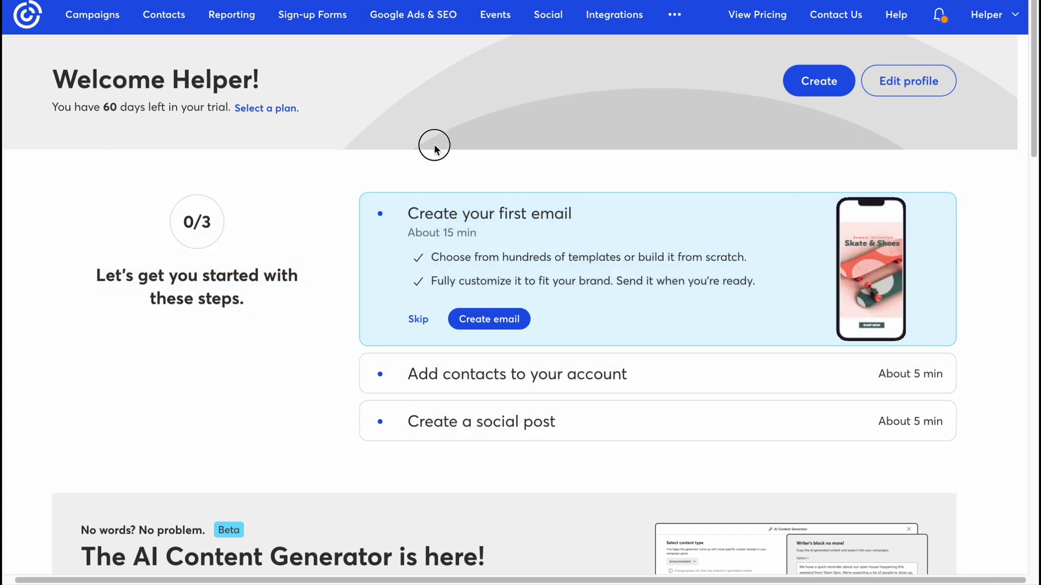
pyautogui.moveTo(409, 214); pyautogui.dragTo(573, 222)
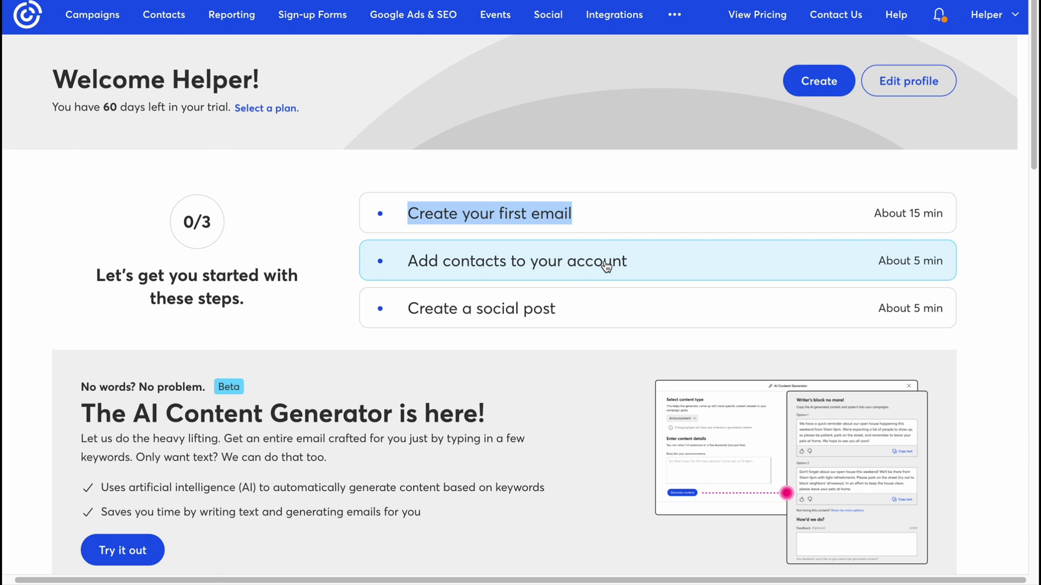
# Step: Expand the 'Add contacts to your account' card and scroll through its options
pyautogui.click(580, 272)
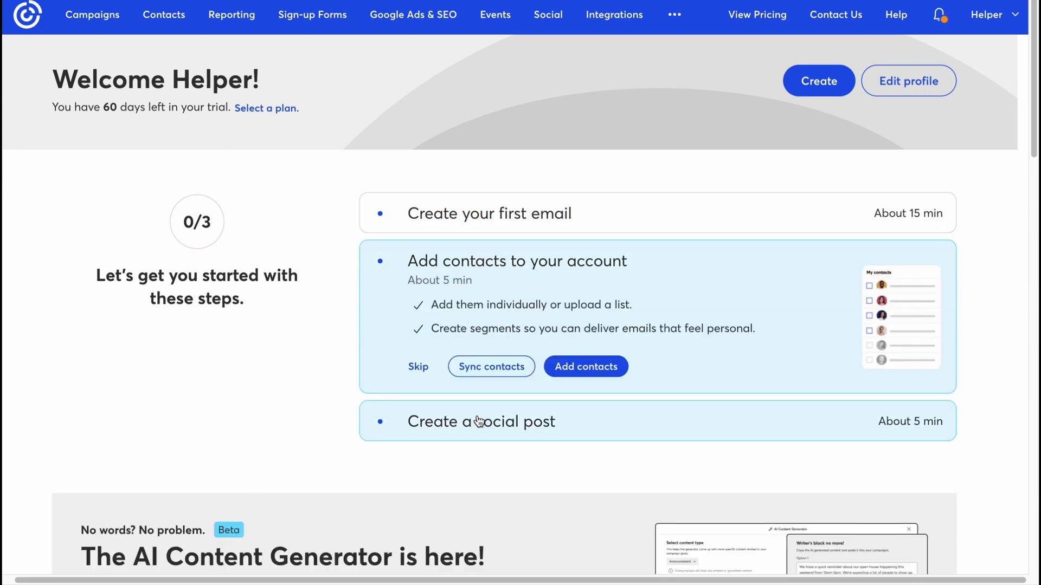
pyautogui.scroll(-1, 473, 424)
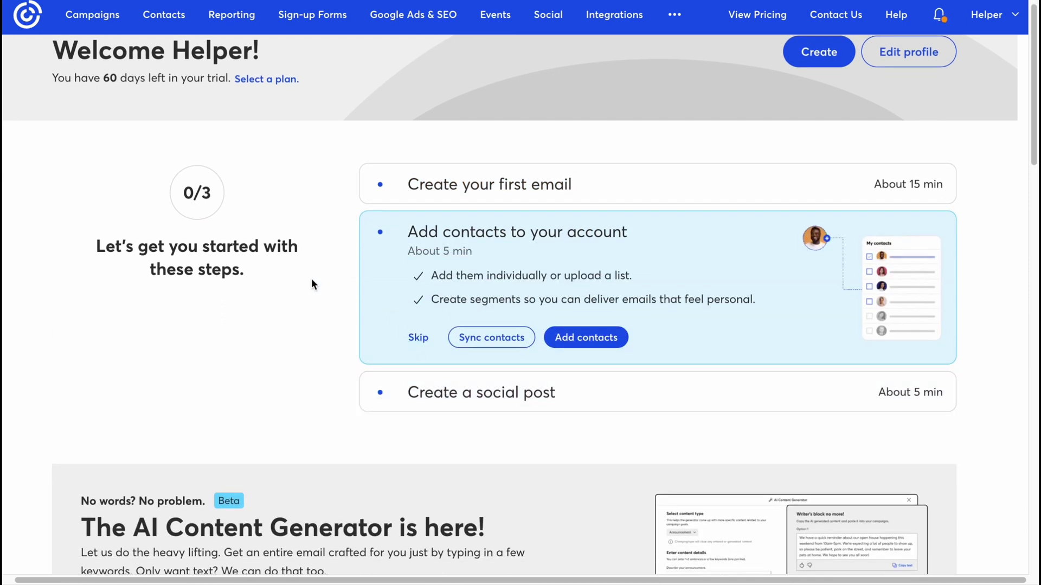
pyautogui.scroll(-1, 312, 283)
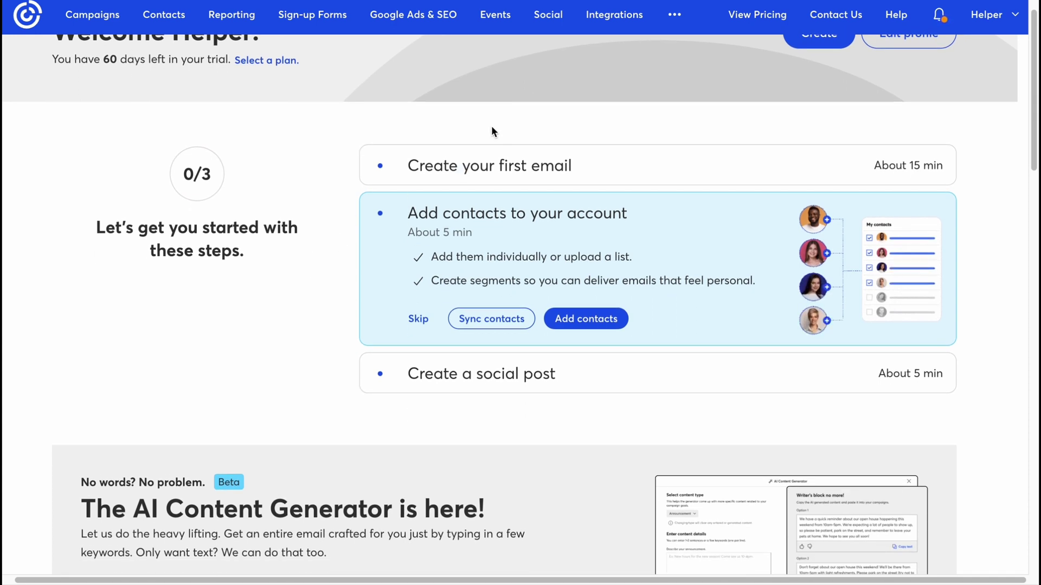
pyautogui.scroll(1, 459, 136)
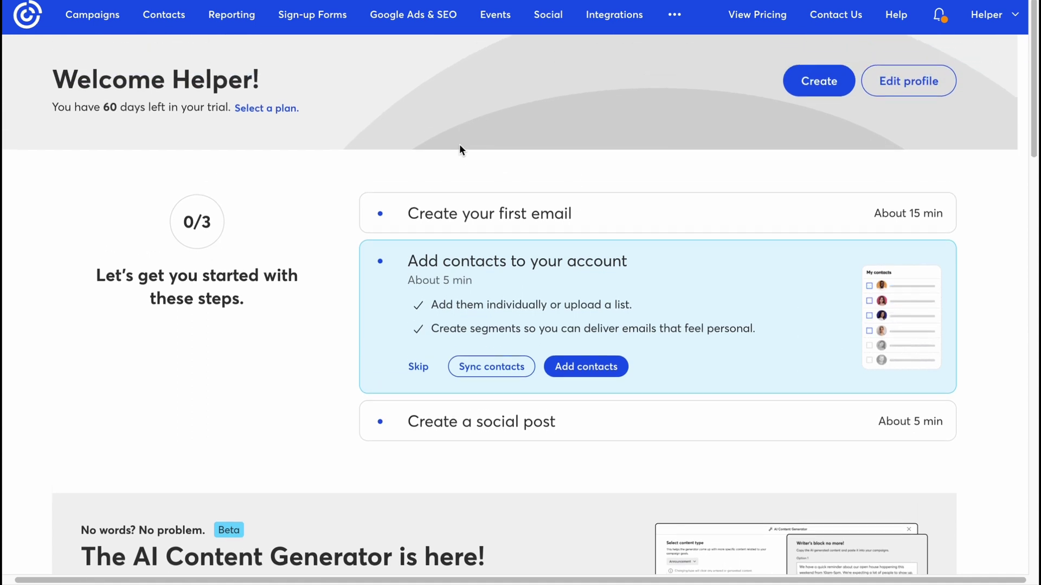
# Step: Go to the Campaigns area from the top navigation
pyautogui.click(101, 17)
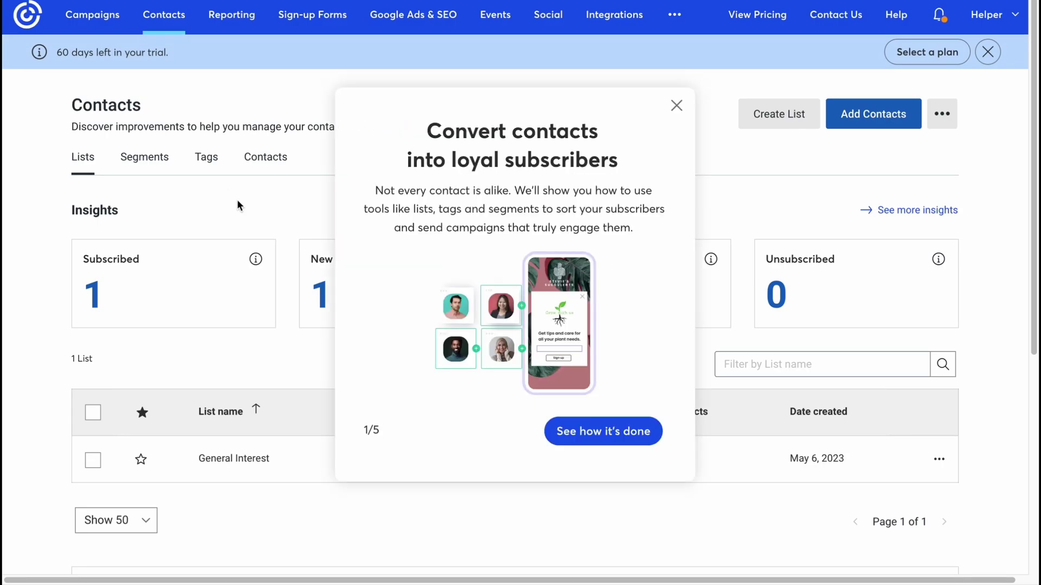
# Step: Dismiss the contacts onboarding popup and choose Integrations under Add Contacts
pyautogui.click(677, 105)
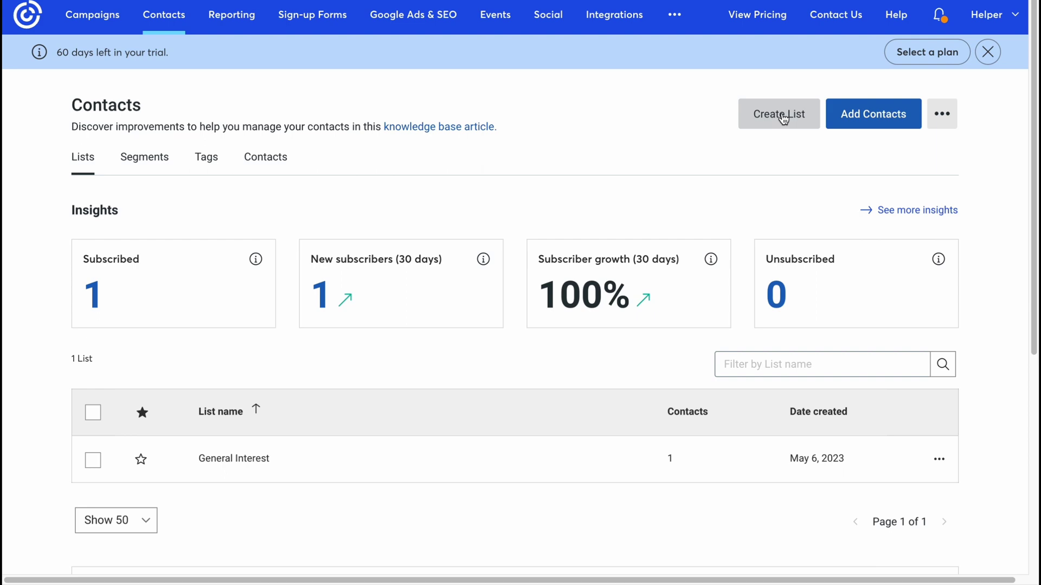
pyautogui.click(864, 120)
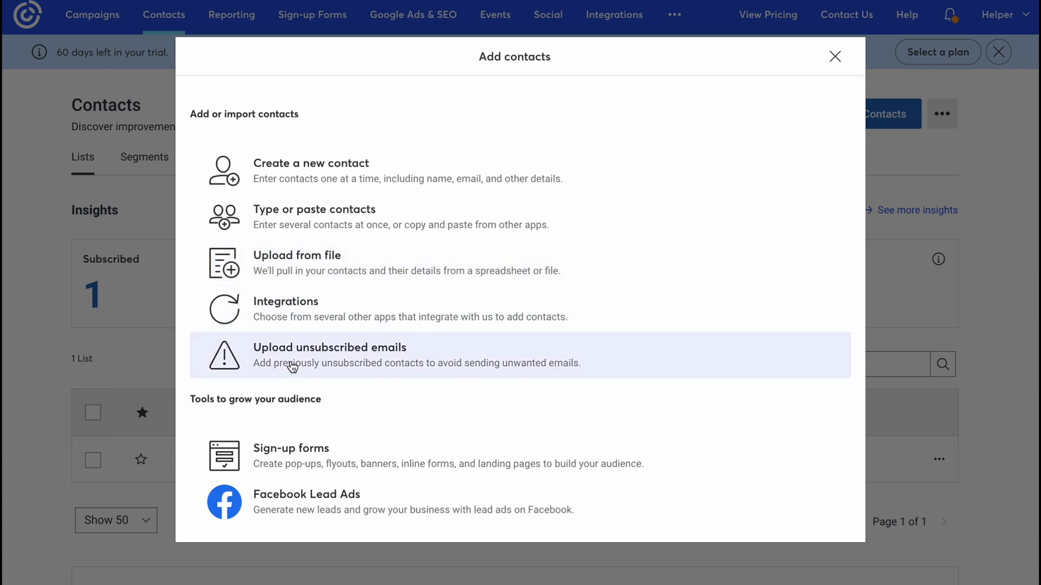
pyautogui.click(299, 302)
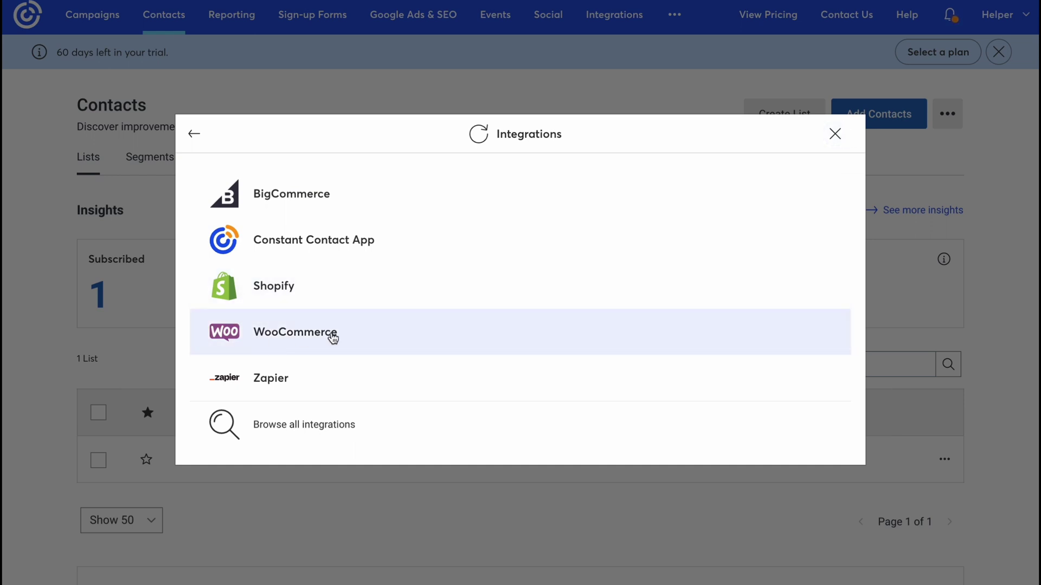
# Step: Close Integrations, open the General Interest list's actions menu, then dismiss it
pyautogui.click(842, 140)
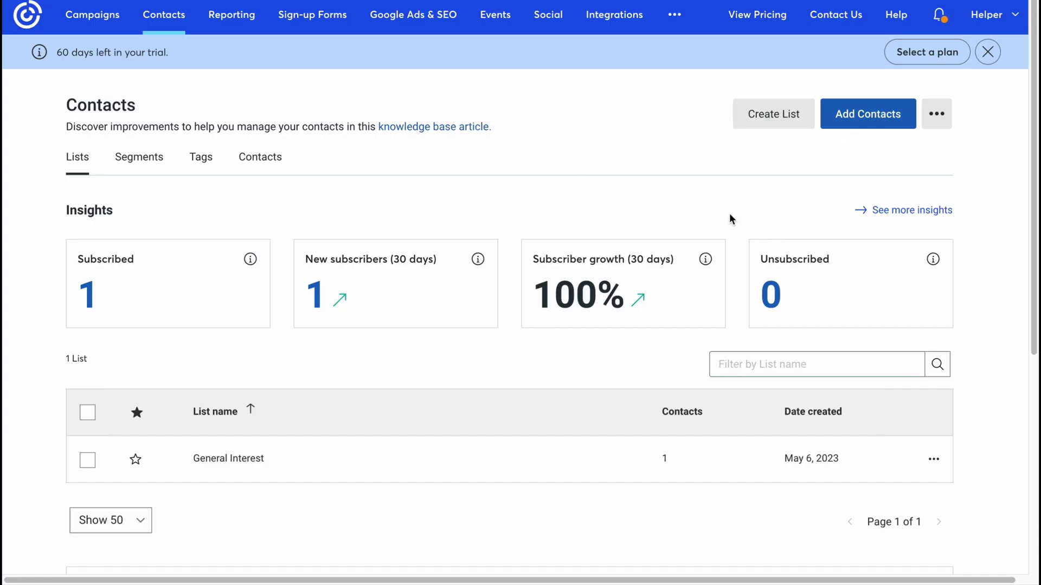
pyautogui.click(933, 461)
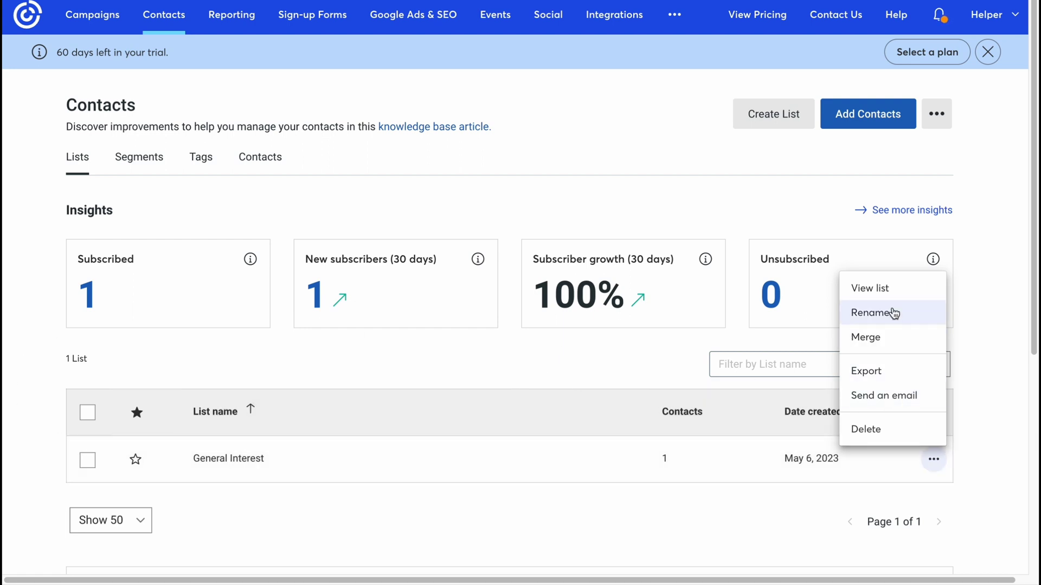
pyautogui.click(1011, 232)
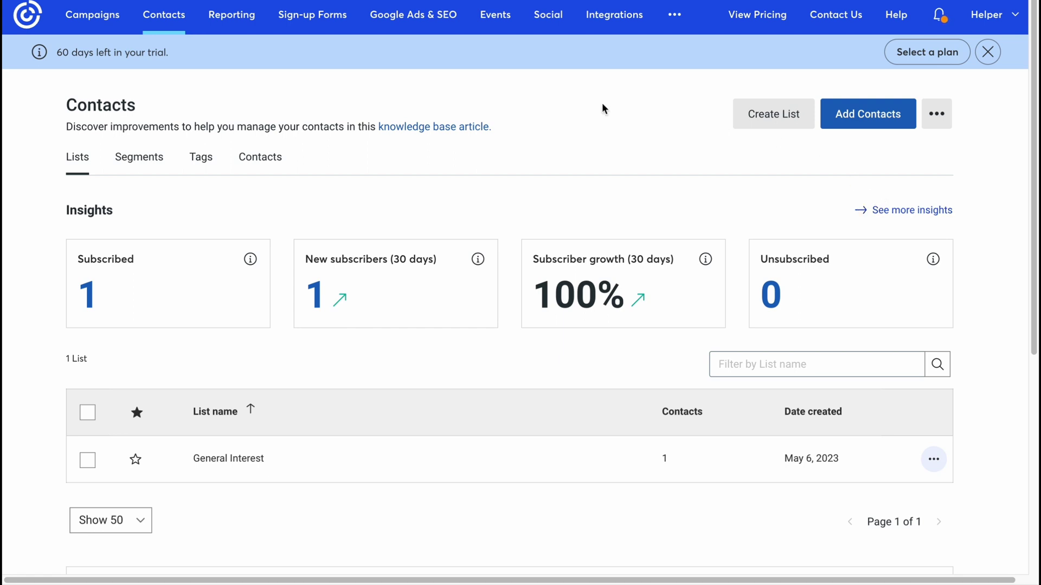
# Step: Scroll through Reporting's Trends and Email campaigns sections, then go to Sign-up forms
pyautogui.click(260, 21)
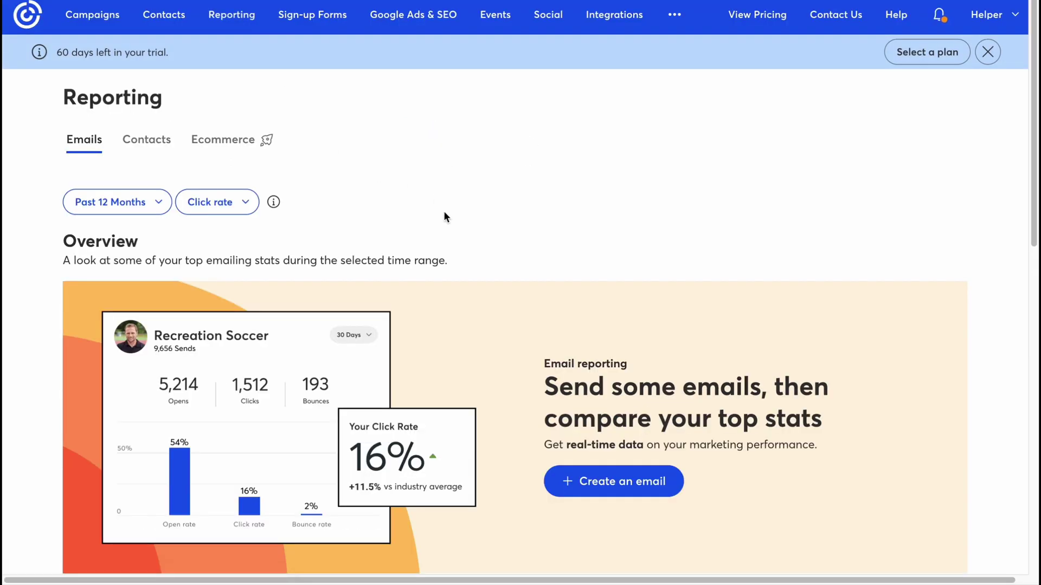
pyautogui.scroll(-5, 444, 212)
pyautogui.scroll(-4, 447, 215)
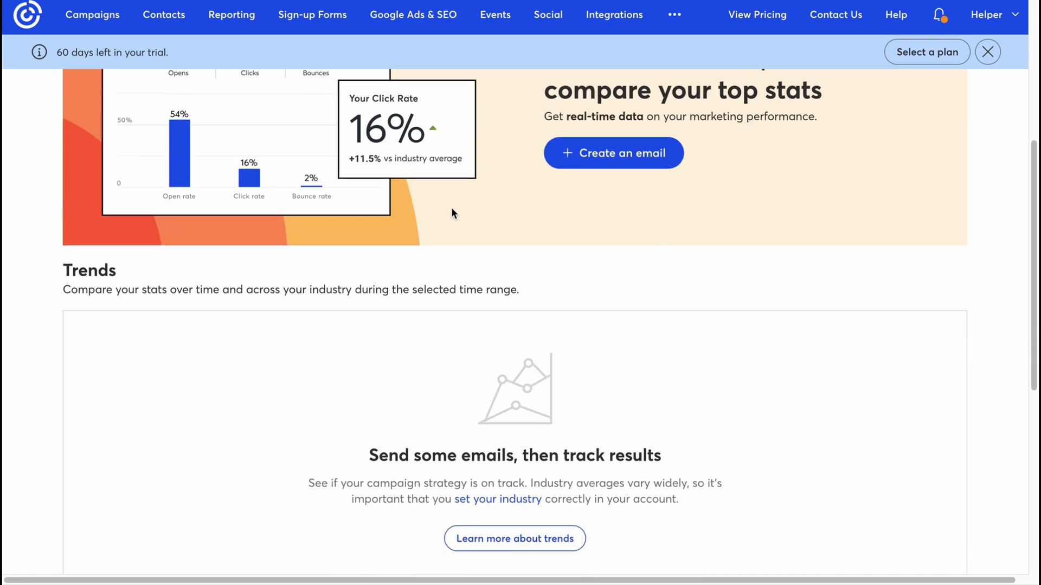
pyautogui.scroll(-6, 450, 208)
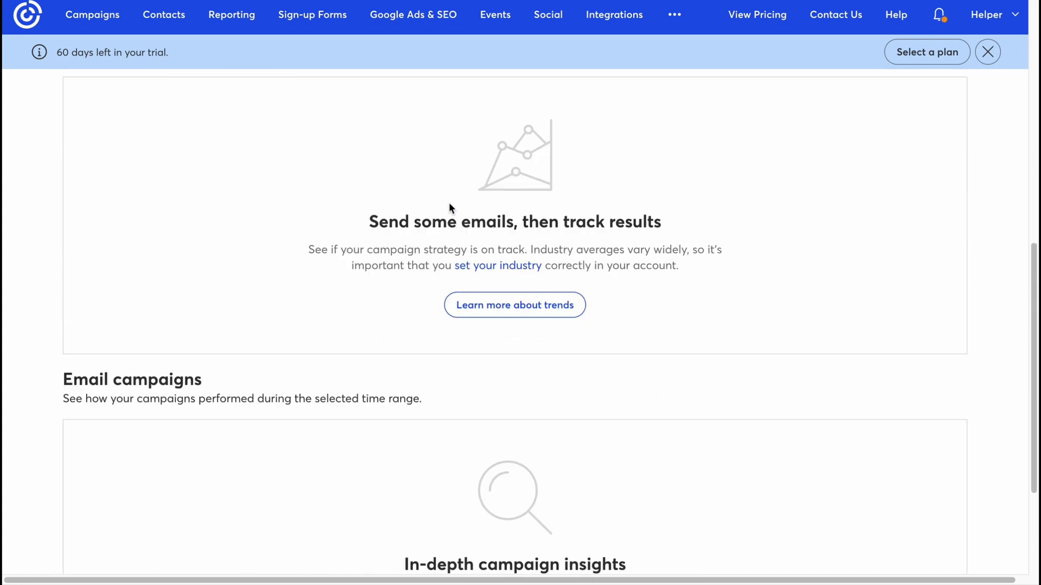
pyautogui.scroll(15, 452, 210)
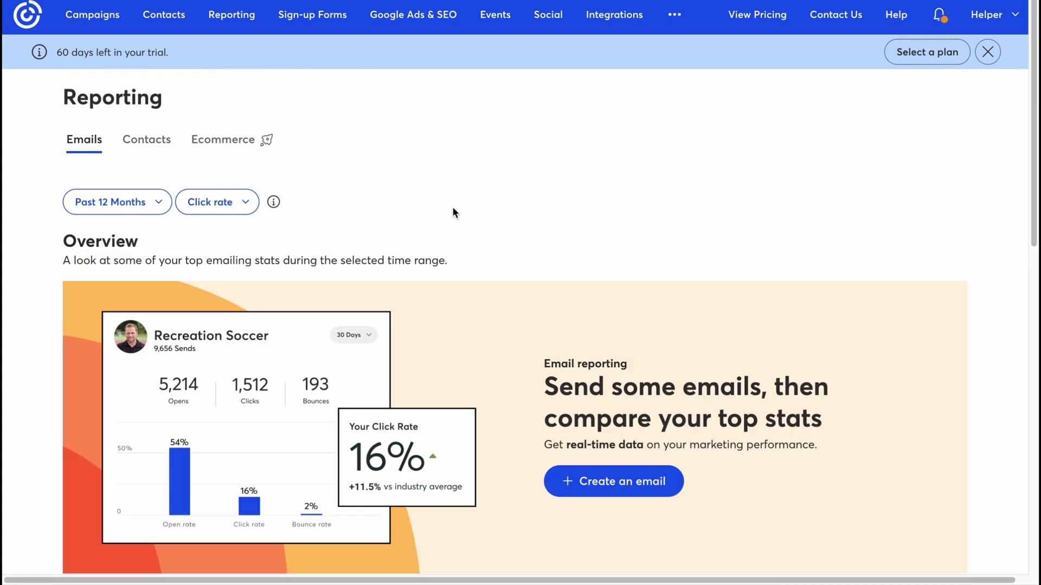
pyautogui.click(297, 19)
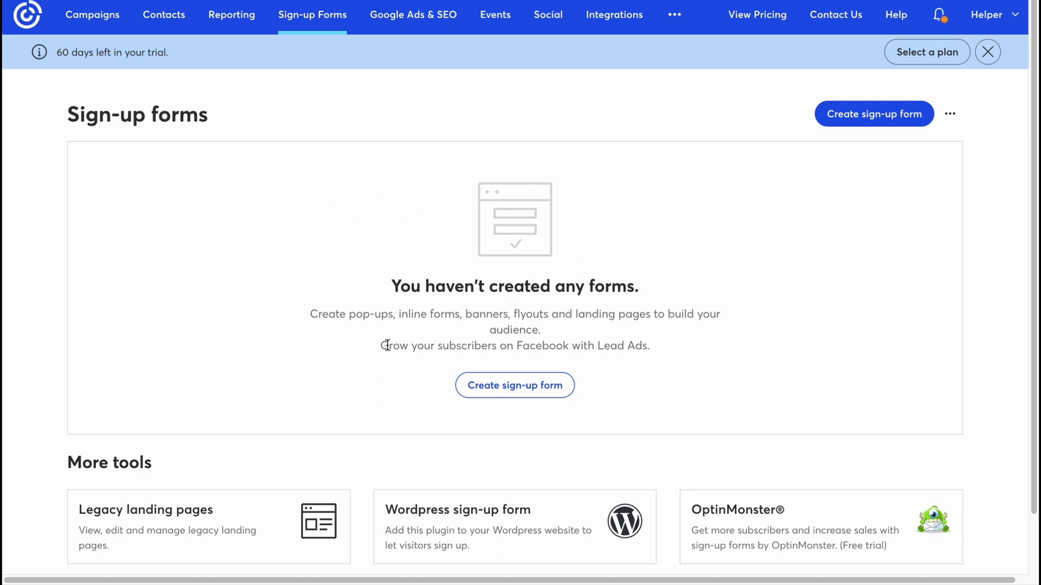
# Step: Scroll the Sign-up forms page, then open the Google Ads & SEO section
pyautogui.scroll(-1, 384, 345)
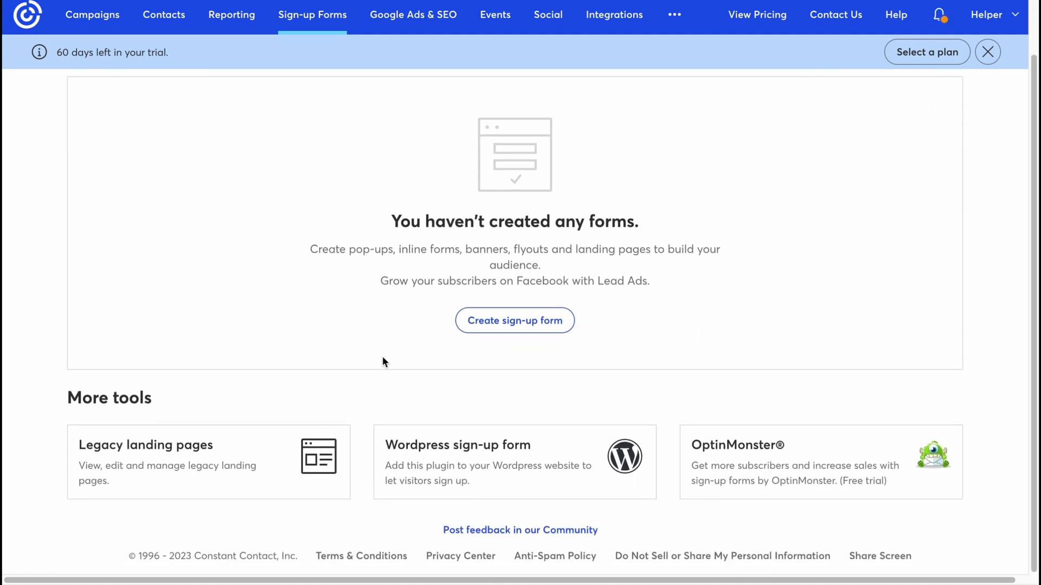
pyautogui.scroll(1, 596, 347)
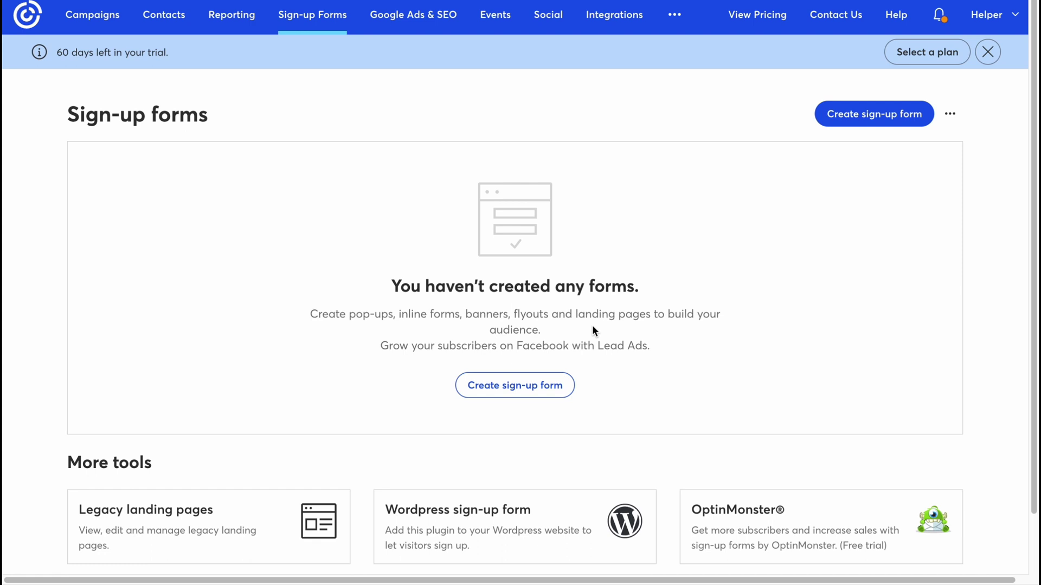
pyautogui.click(424, 24)
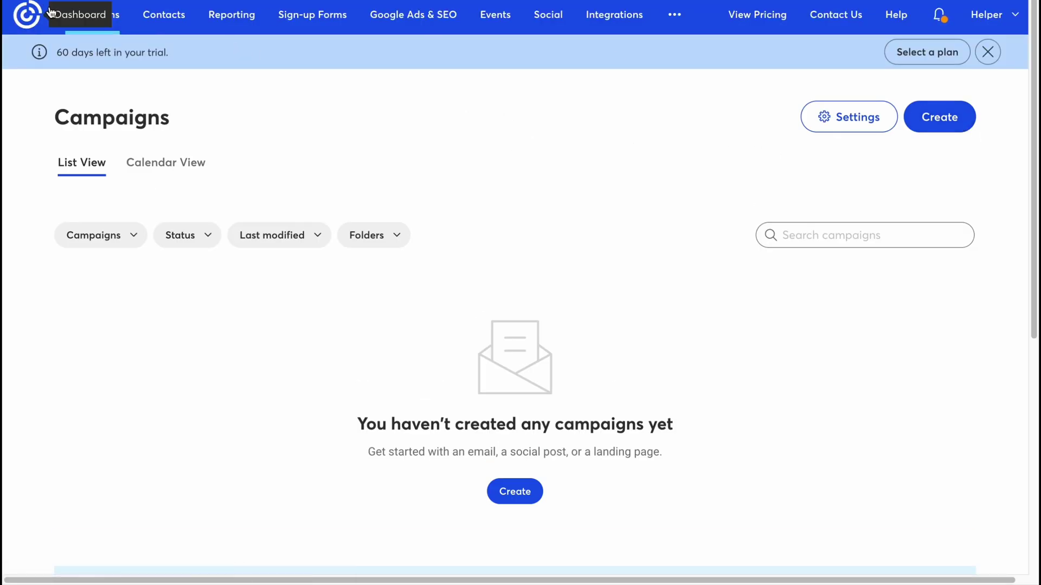
# Step: Create a new campaign and choose Email as its type
pyautogui.click(948, 127)
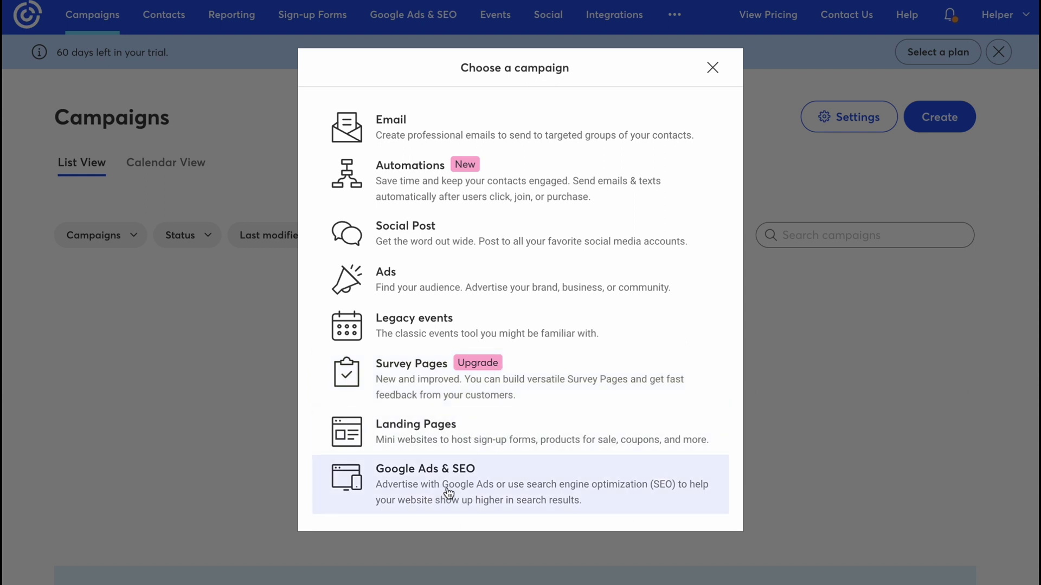
pyautogui.click(526, 136)
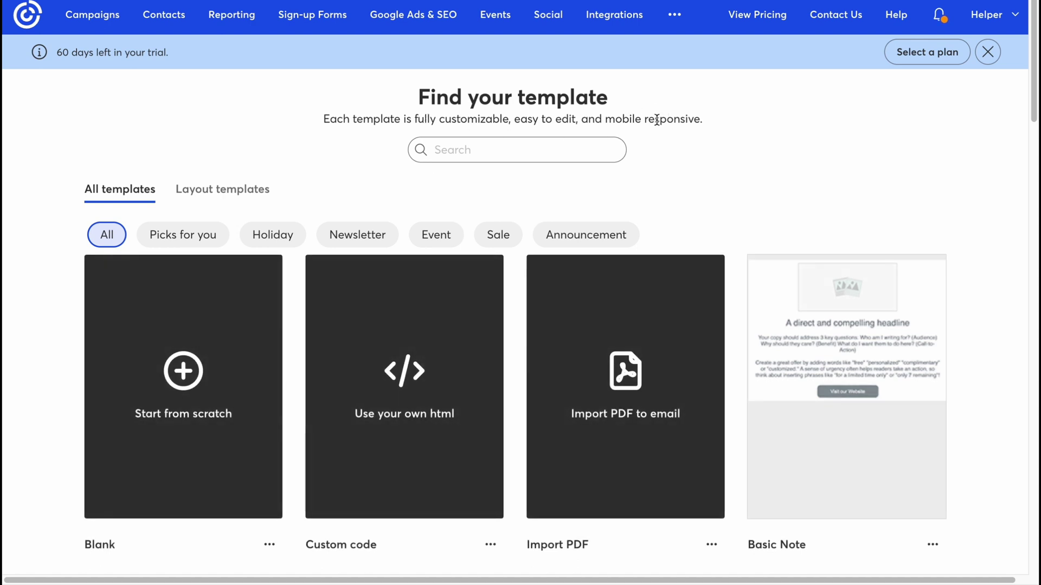
# Step: Scroll the template gallery past Announcement and Artist Spotlight to the Authors Newsletter card
pyautogui.moveTo(184, 288)
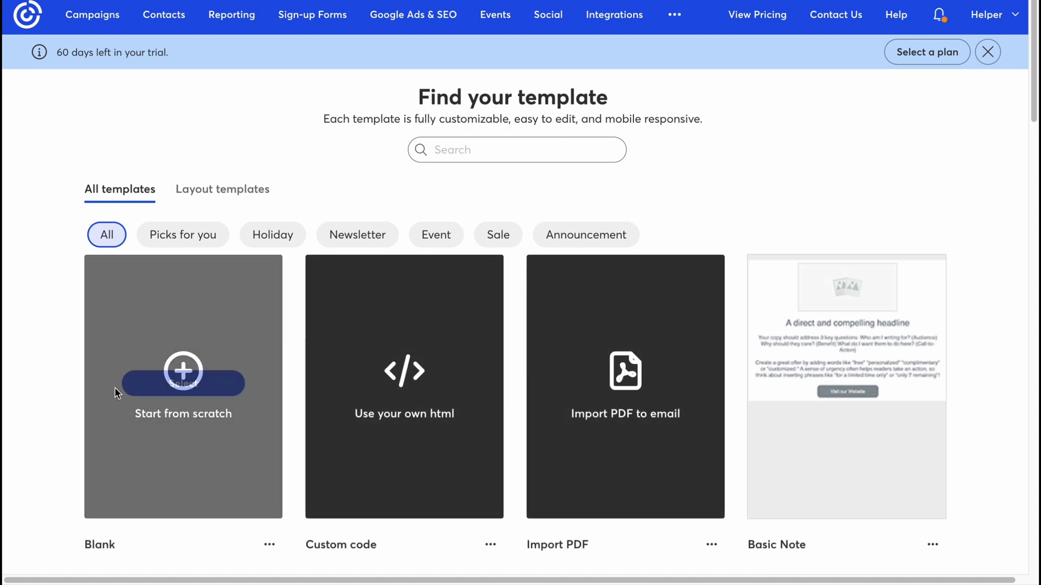
pyautogui.scroll(-2, 134, 332)
pyautogui.moveTo(407, 353)
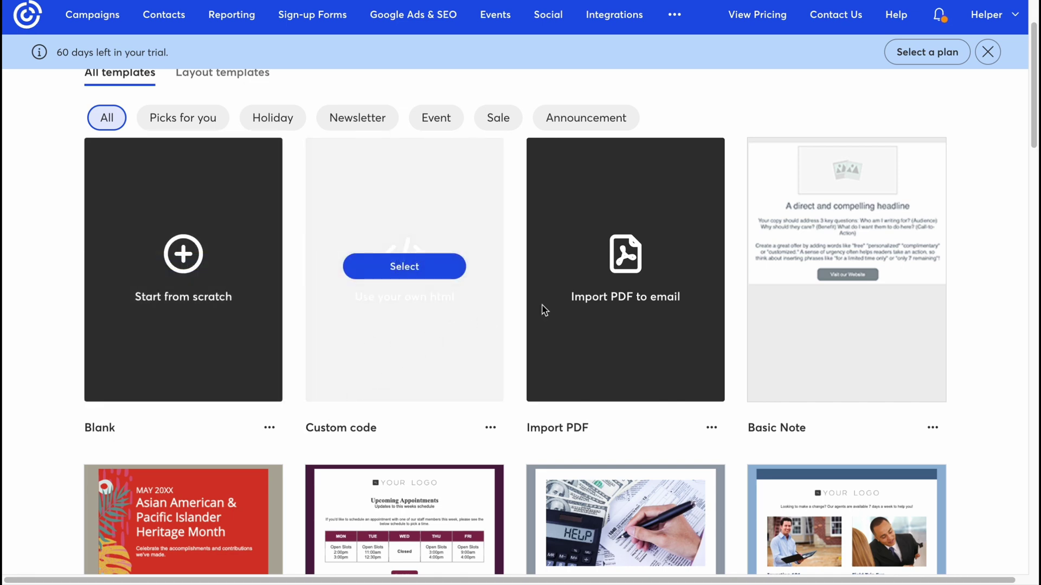
pyautogui.moveTo(645, 317)
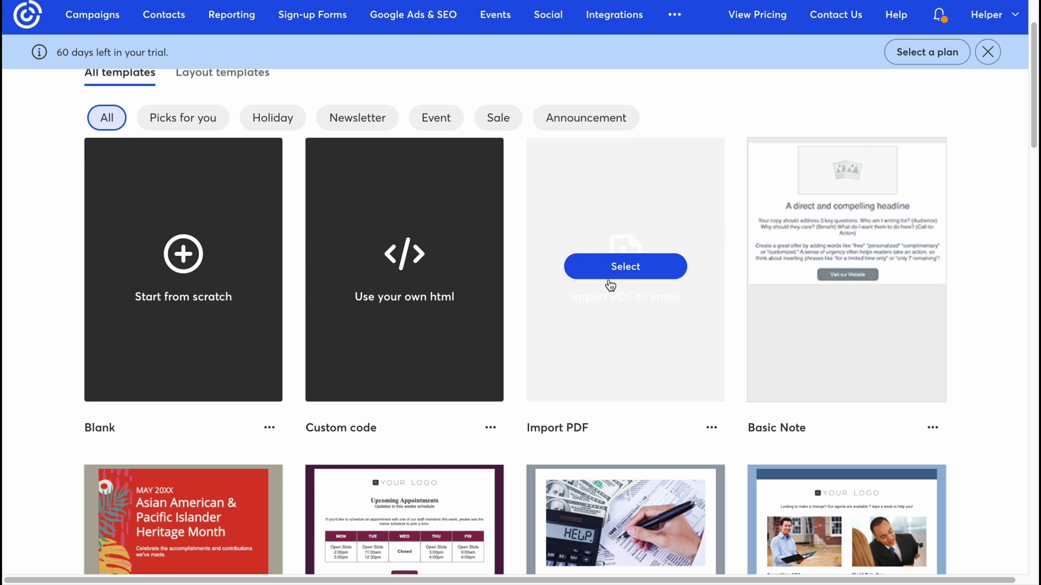
pyautogui.scroll(-1, 680, 269)
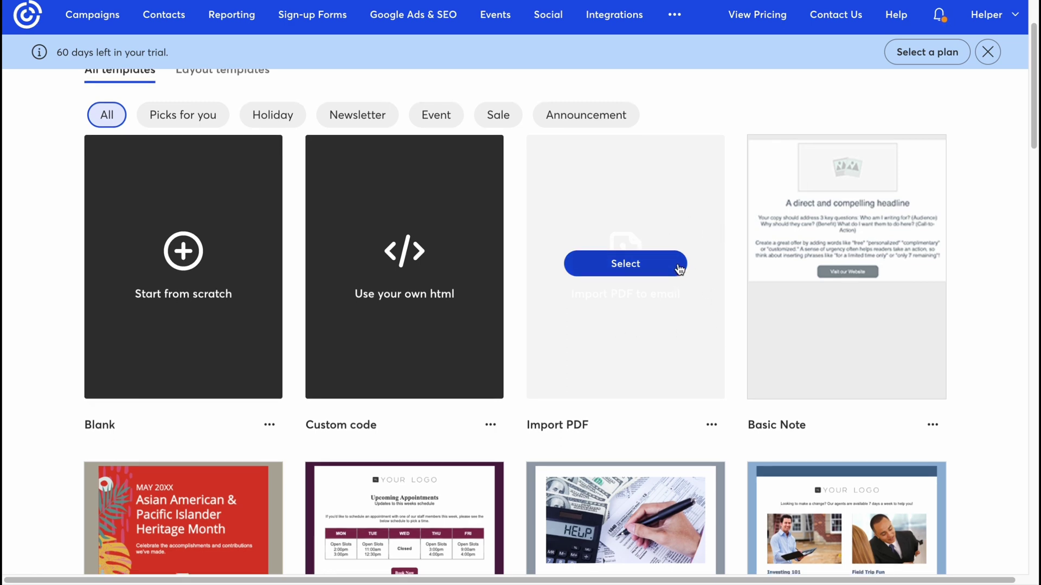
pyautogui.scroll(-5, 672, 259)
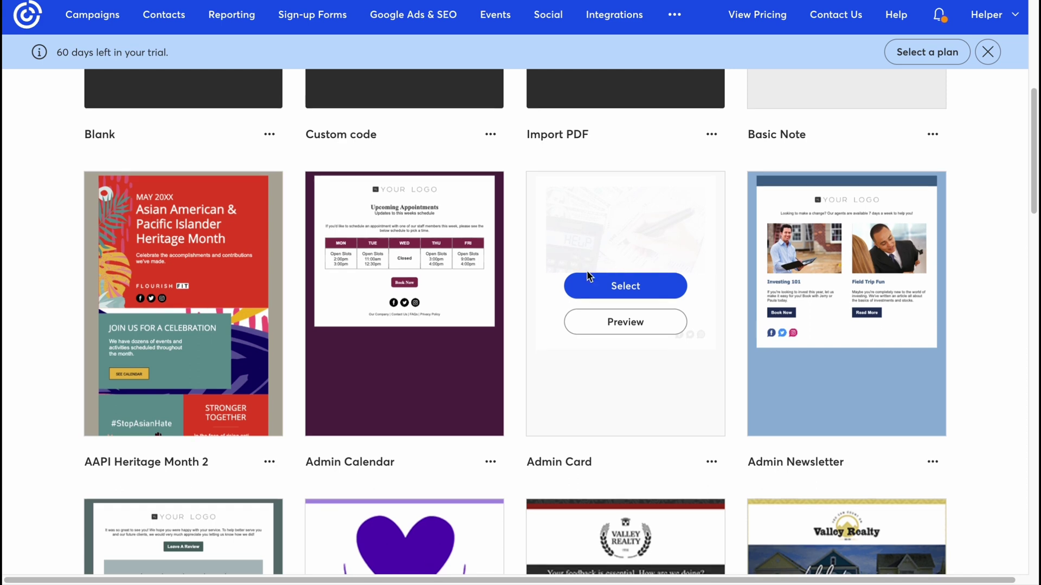
pyautogui.scroll(-5, 412, 347)
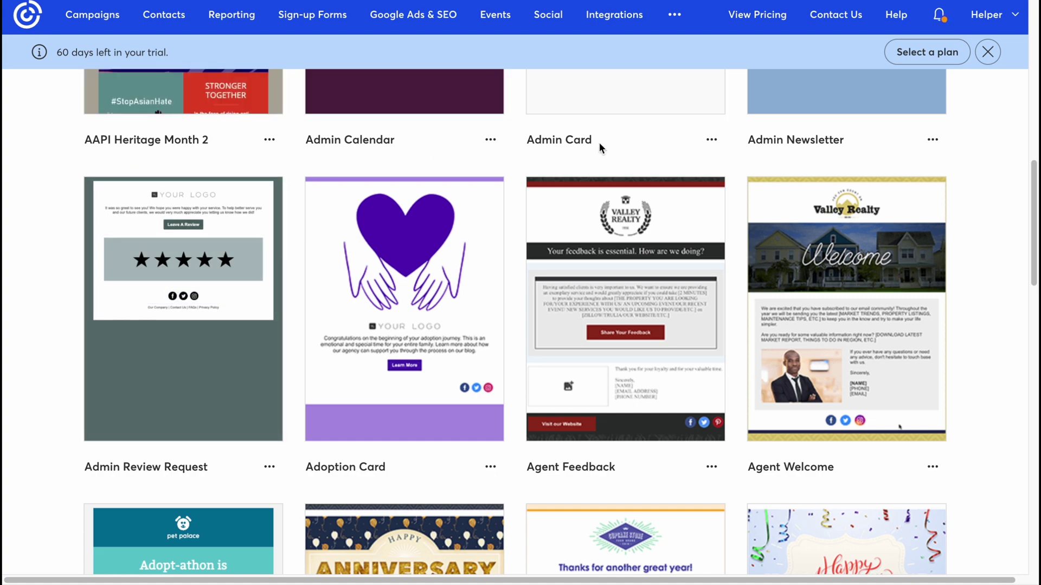
pyautogui.scroll(-1, 576, 282)
pyautogui.scroll(-10, 604, 448)
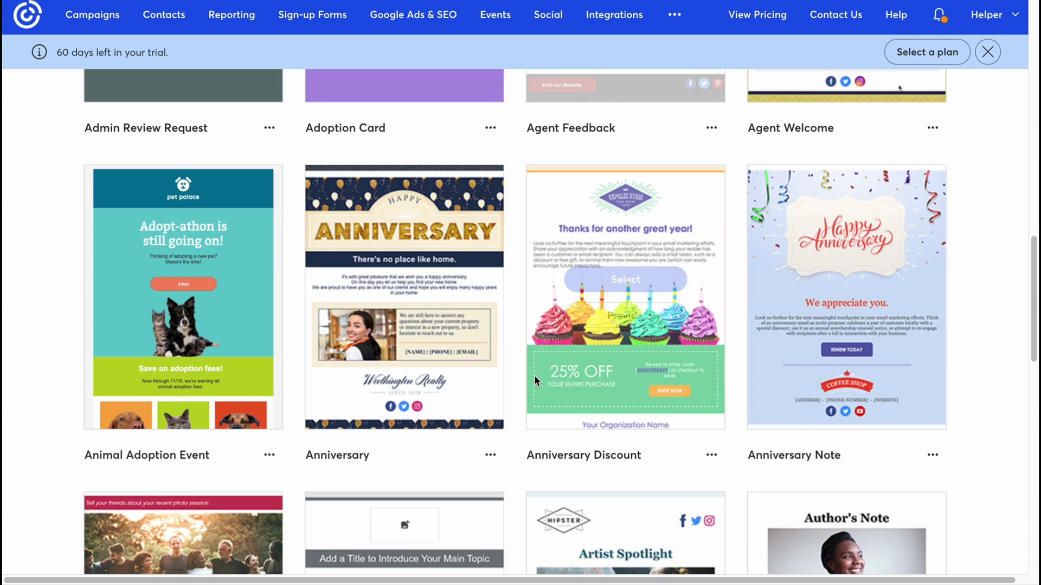
pyautogui.scroll(-5, 525, 369)
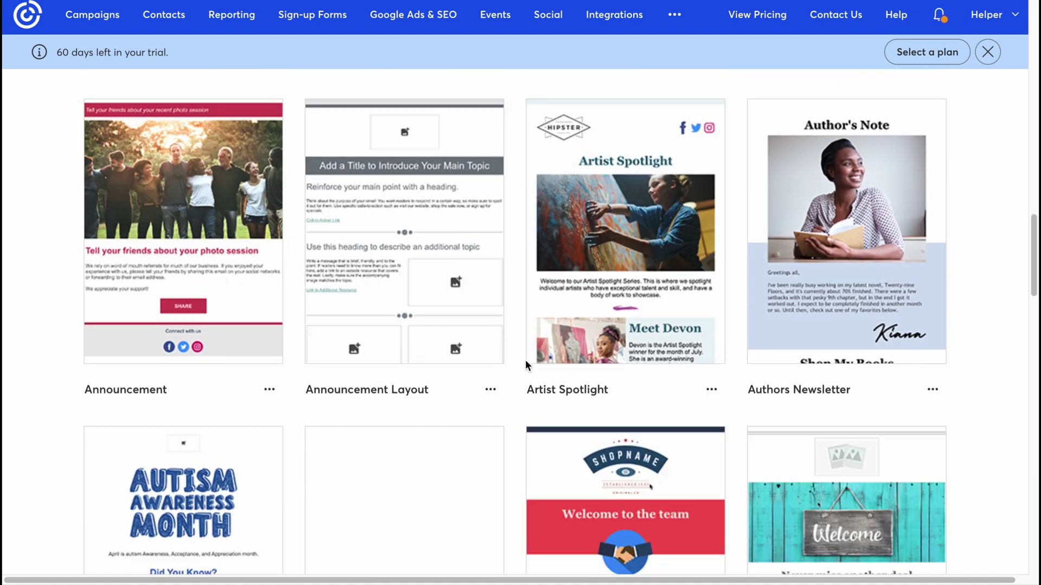
pyautogui.moveTo(841, 322)
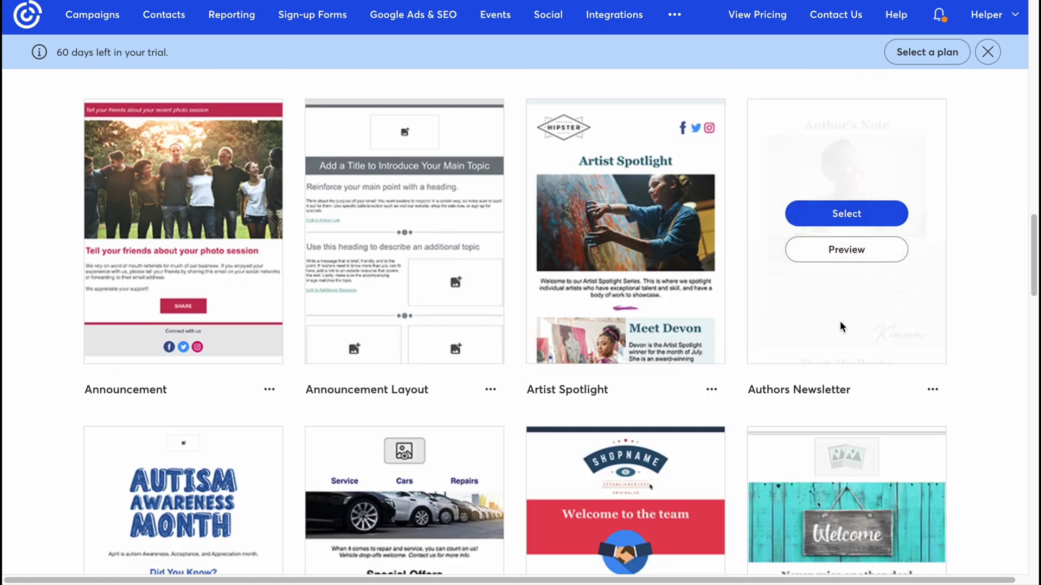
# Step: Preview the Authors Newsletter template and scroll its desktop and mobile Author's Note layouts
pyautogui.click(849, 253)
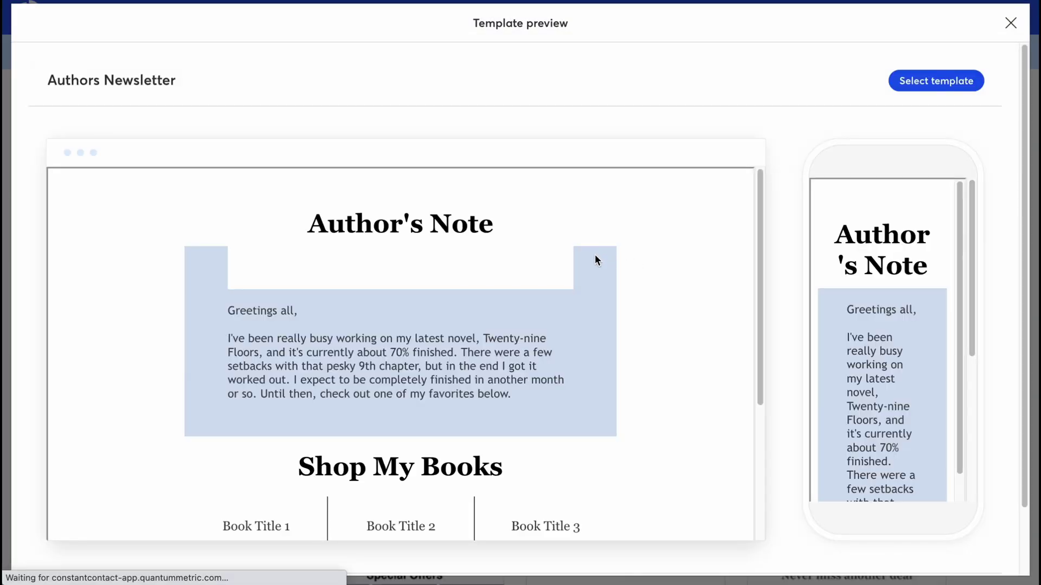
pyautogui.scroll(-6, 467, 290)
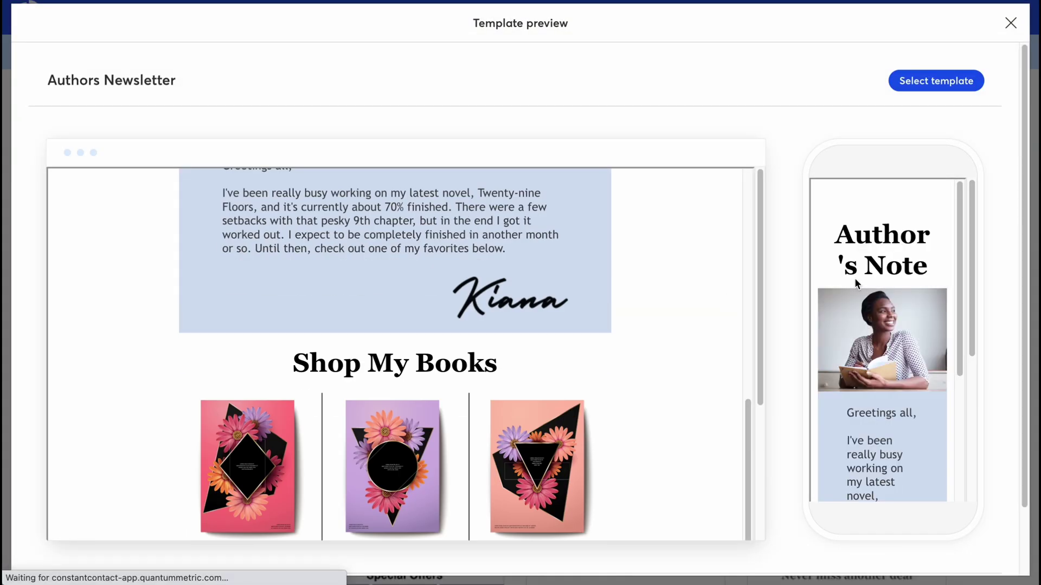
pyautogui.scroll(-5, 854, 277)
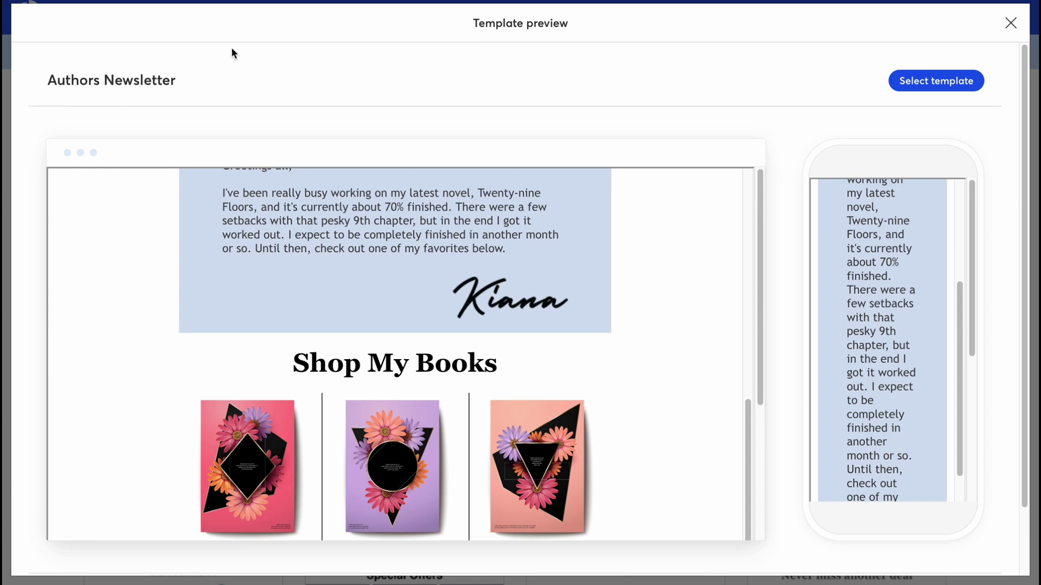
pyautogui.scroll(-2, 904, 428)
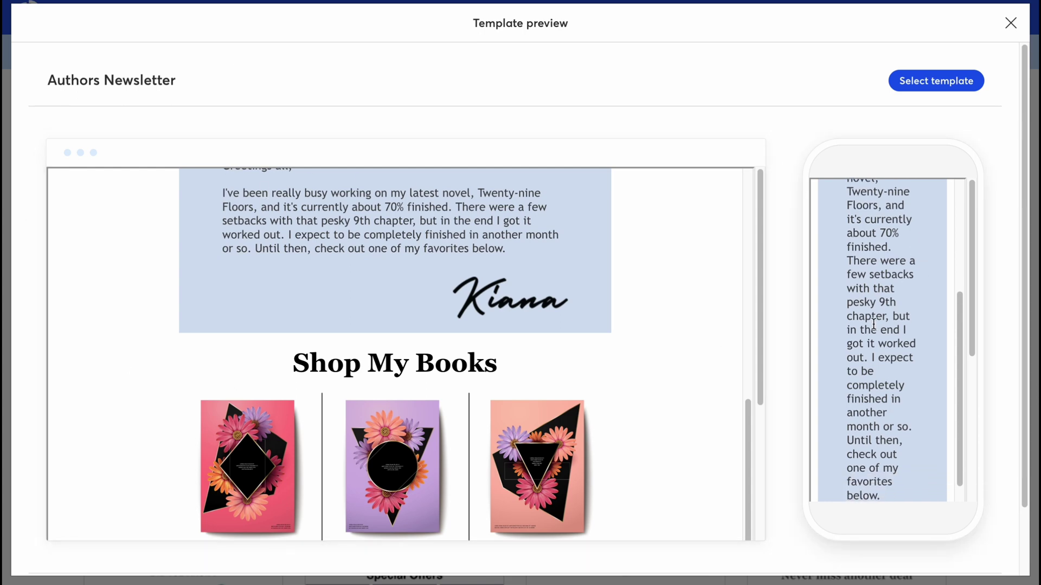
pyautogui.scroll(10, 879, 328)
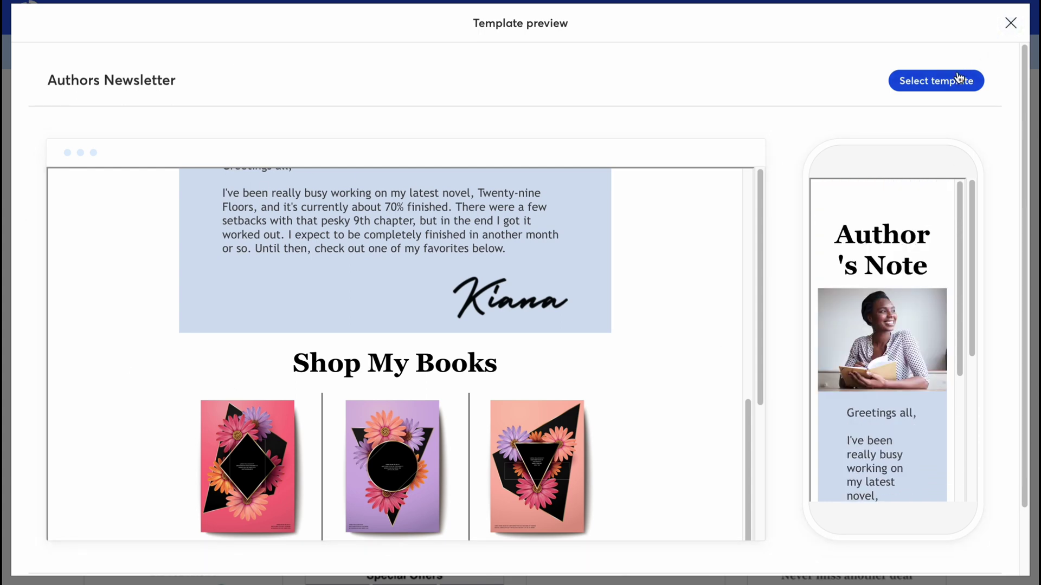
# Step: Use the Authors Newsletter template and make its Author's Note heading italic
pyautogui.click(929, 83)
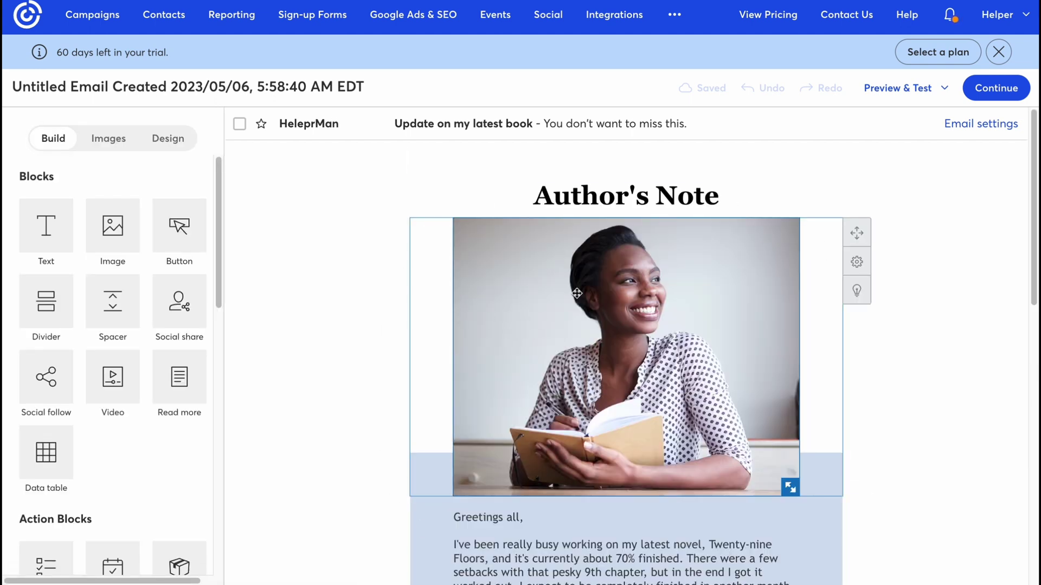
pyautogui.click(624, 195)
pyautogui.moveTo(730, 196); pyautogui.dragTo(450, 187)
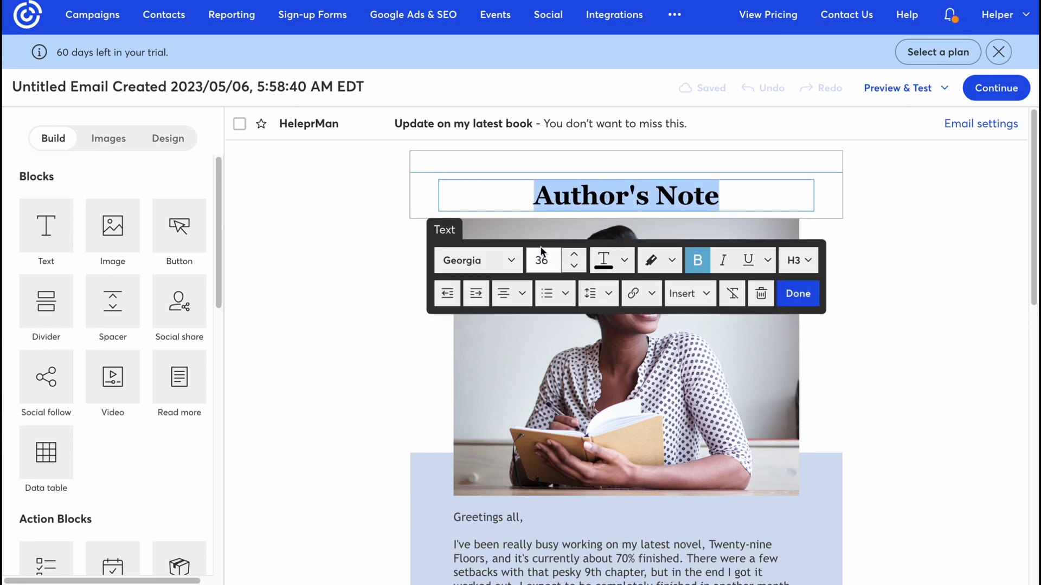
pyautogui.click(626, 397)
pyautogui.click(737, 196)
pyautogui.moveTo(730, 196); pyautogui.dragTo(457, 186)
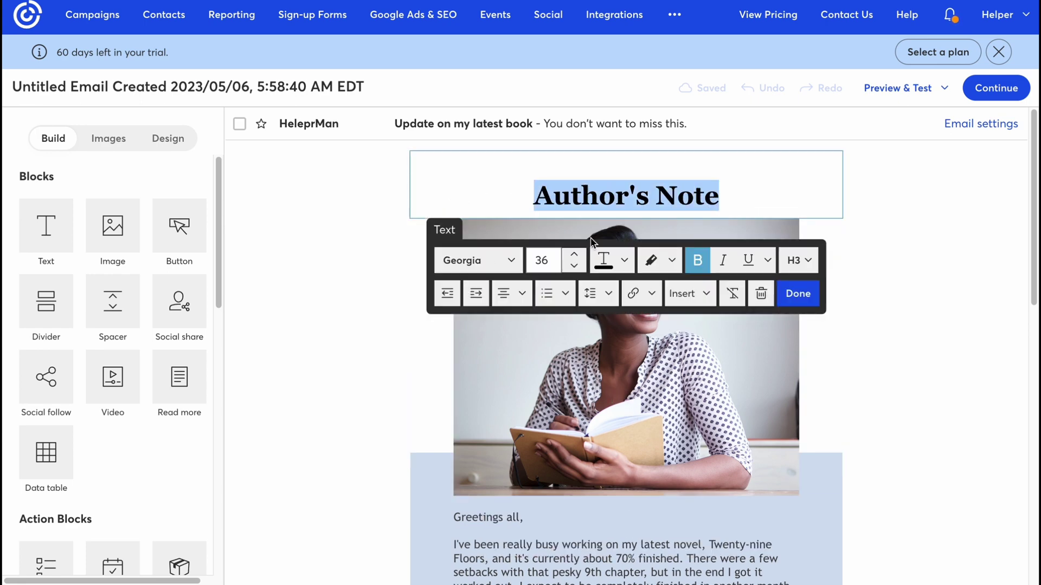
pyautogui.click(724, 261)
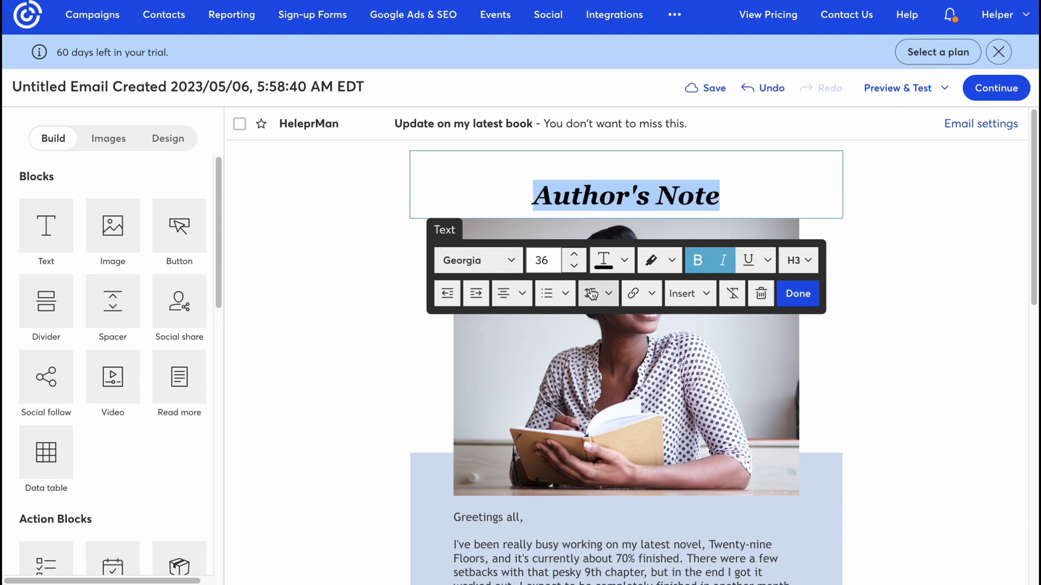
# Step: Try moving the header photo below the greeting text, then return it under the heading
pyautogui.click(611, 397)
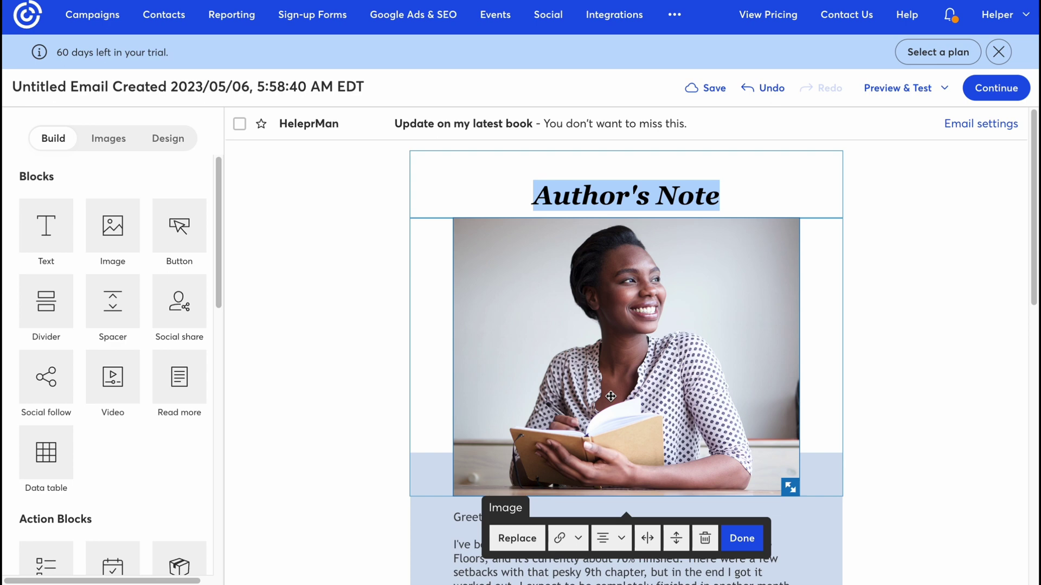
pyautogui.scroll(-2, 611, 396)
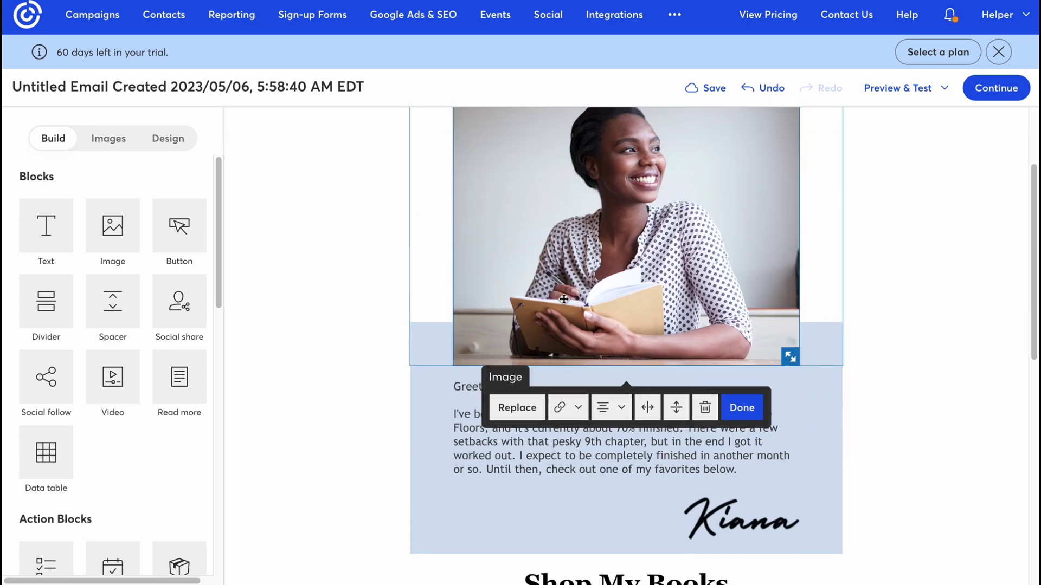
pyautogui.moveTo(564, 299); pyautogui.dragTo(561, 369)
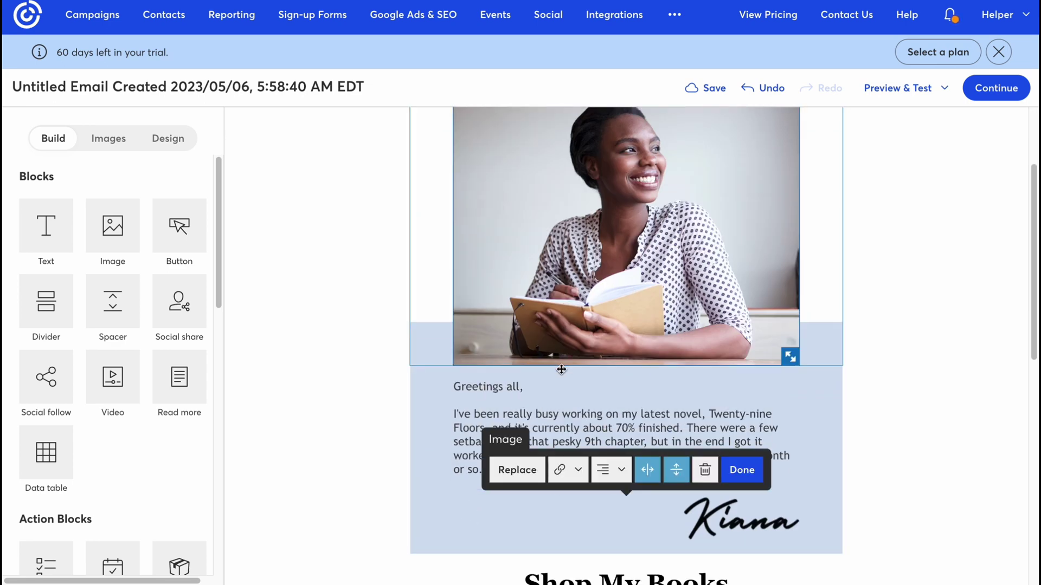
pyautogui.scroll(2, 625, 315)
pyautogui.moveTo(484, 295); pyautogui.dragTo(484, 295)
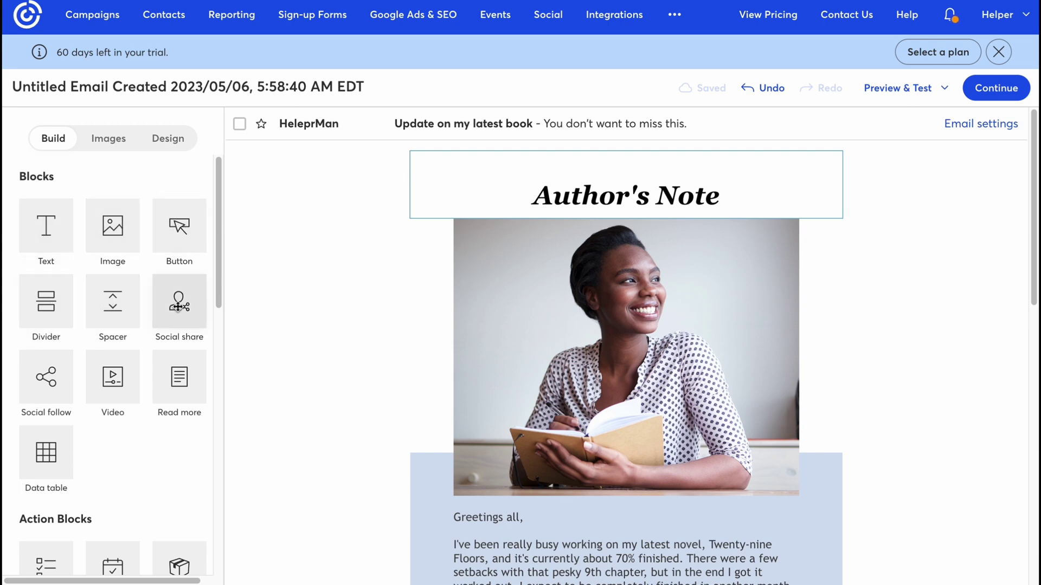
pyautogui.scroll(-5, 176, 311)
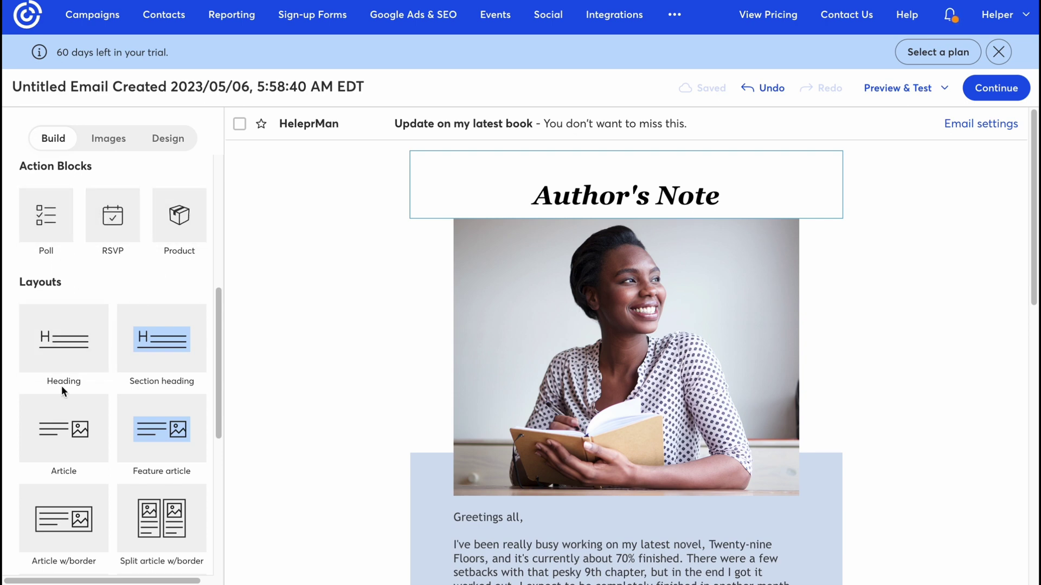
pyautogui.scroll(-1, 63, 390)
pyautogui.scroll(3, 83, 262)
pyautogui.scroll(-7, 100, 419)
pyautogui.scroll(-1, 100, 419)
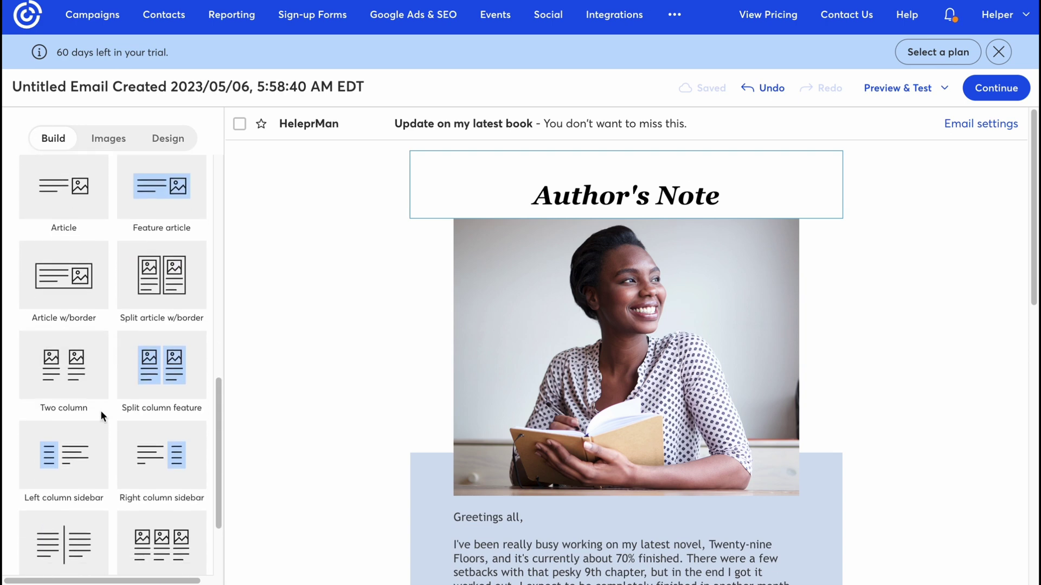
pyautogui.scroll(-4, 93, 412)
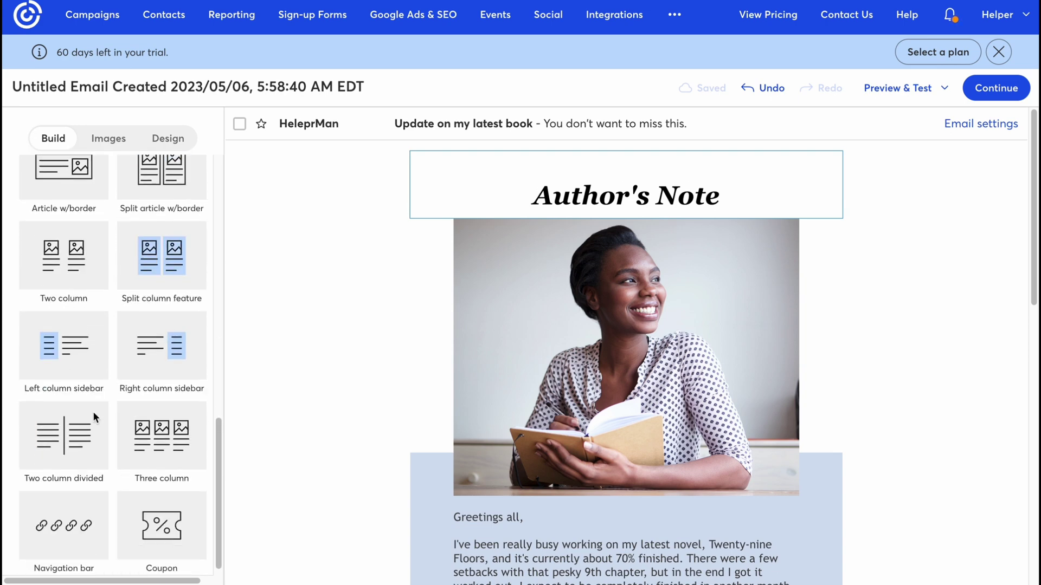
pyautogui.click(109, 139)
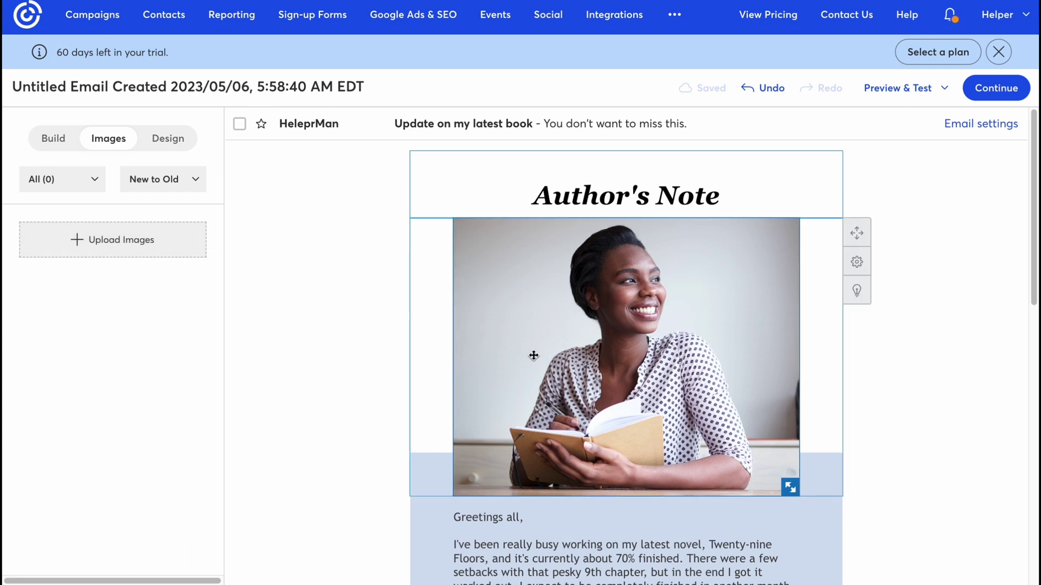
pyautogui.scroll(-8, 535, 353)
pyautogui.scroll(-3, 580, 363)
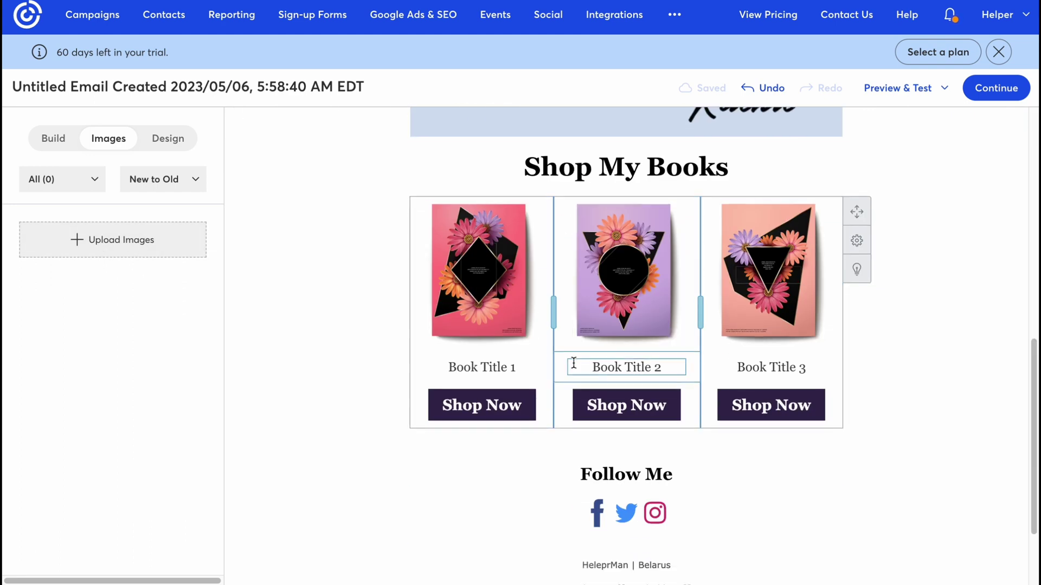
pyautogui.click(170, 139)
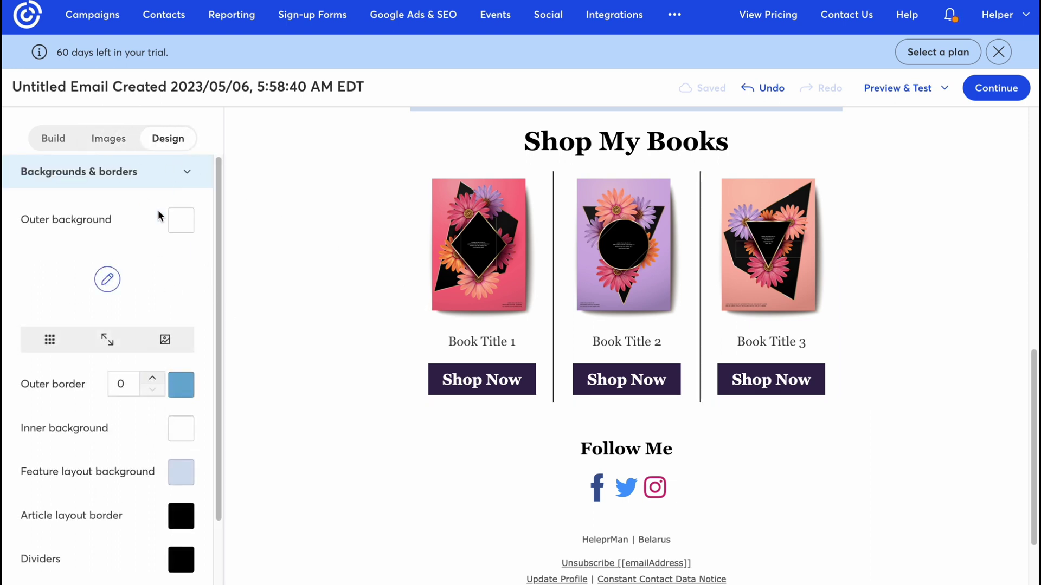
pyautogui.scroll(8, 450, 309)
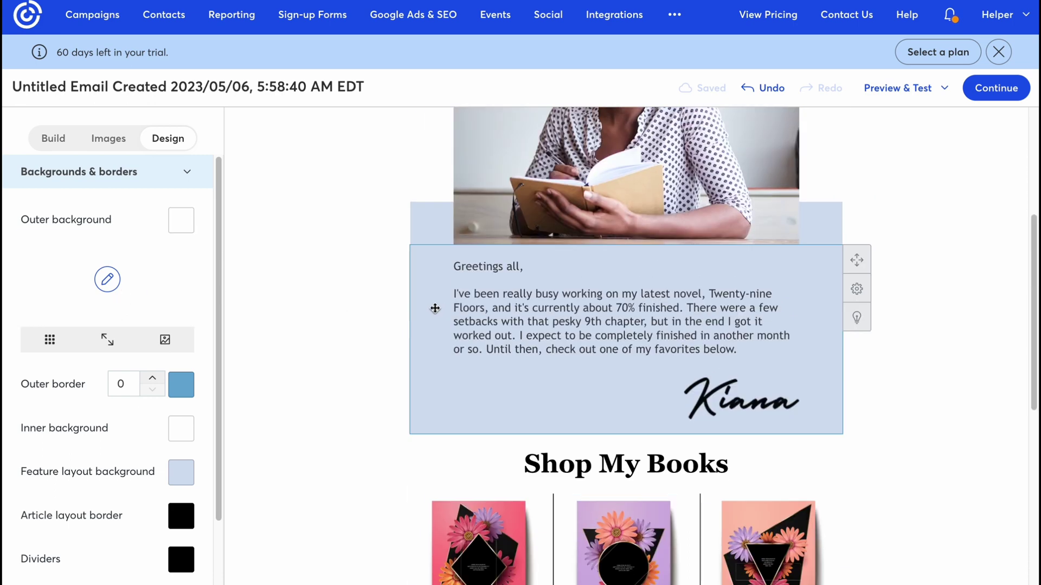
pyautogui.click(54, 146)
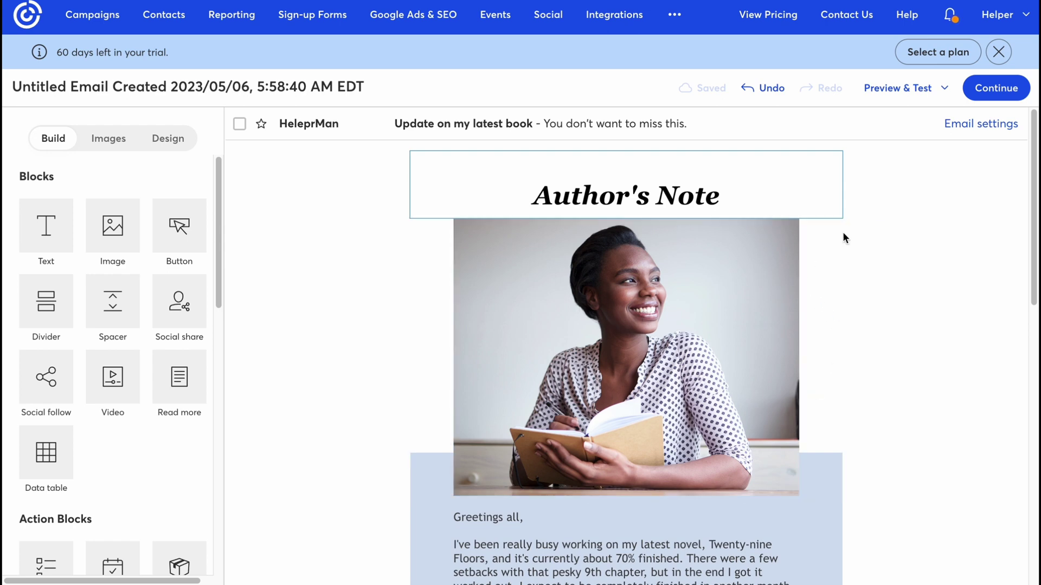
# Step: Try moving the photo block, then set the email to Send Now instead of Schedule for Later
pyautogui.moveTo(856, 233); pyautogui.dragTo(851, 206)
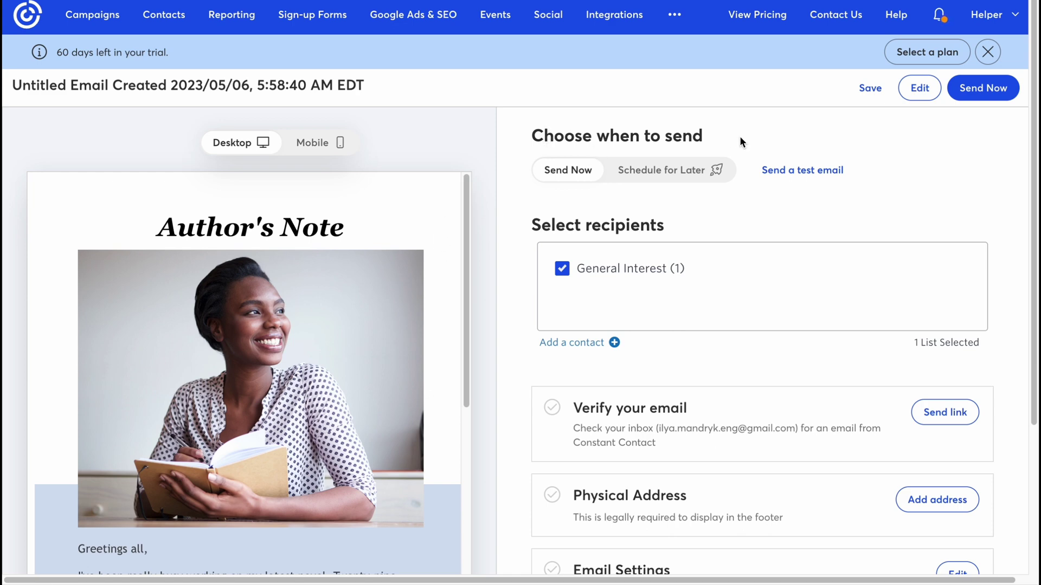
pyautogui.click(671, 177)
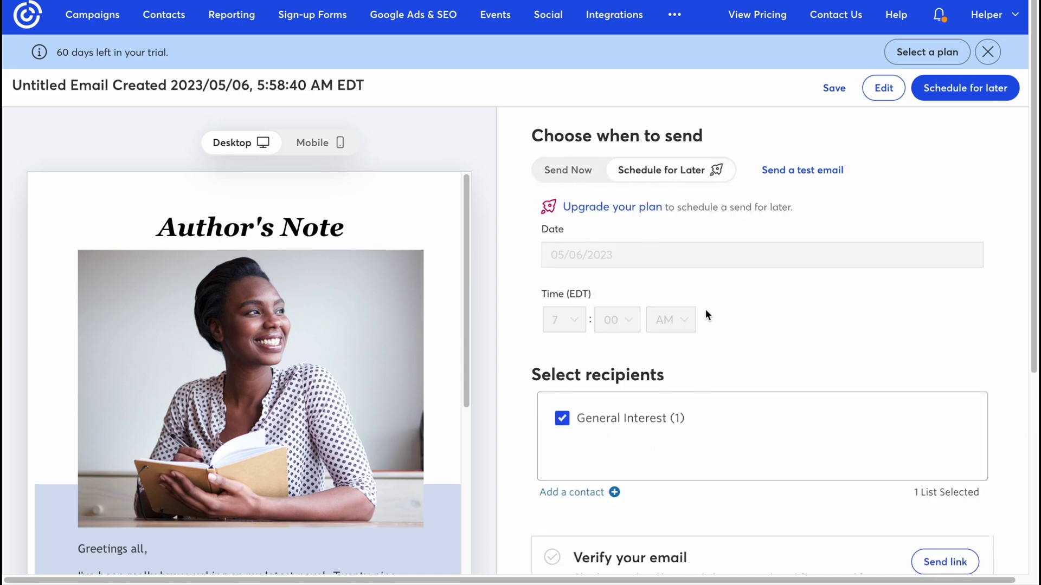
pyautogui.click(576, 168)
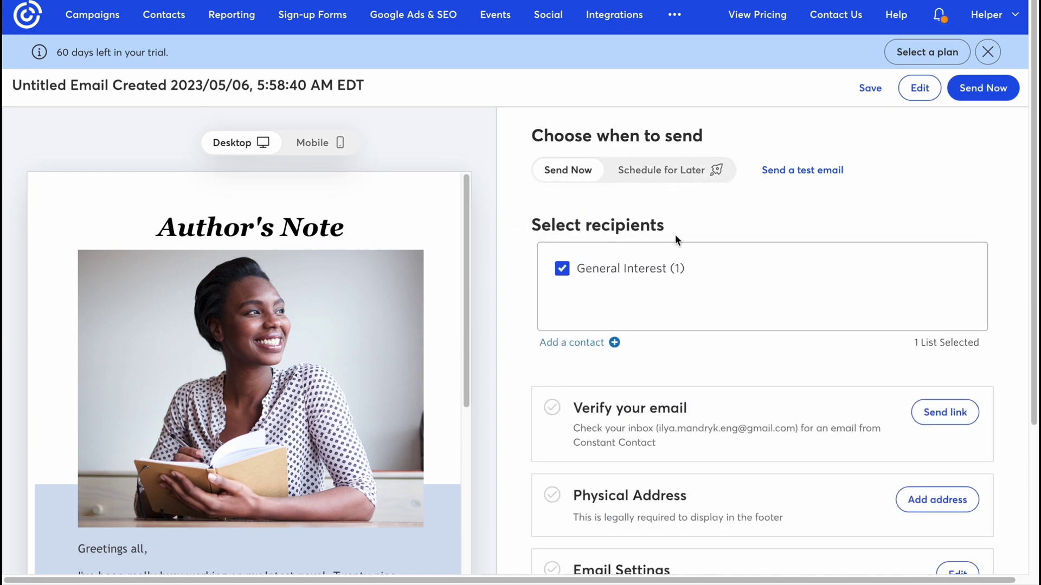
# Step: Select the General Interest list as the email's recipients
pyautogui.scroll(-1, 582, 227)
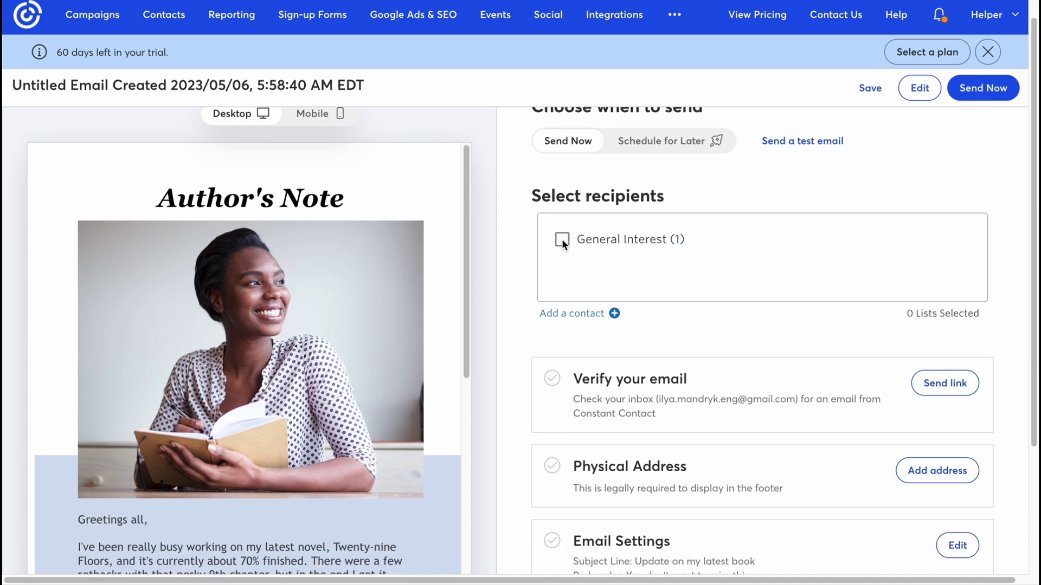
pyautogui.click(562, 239)
pyautogui.scroll(-2, 645, 295)
pyautogui.scroll(-4, 645, 298)
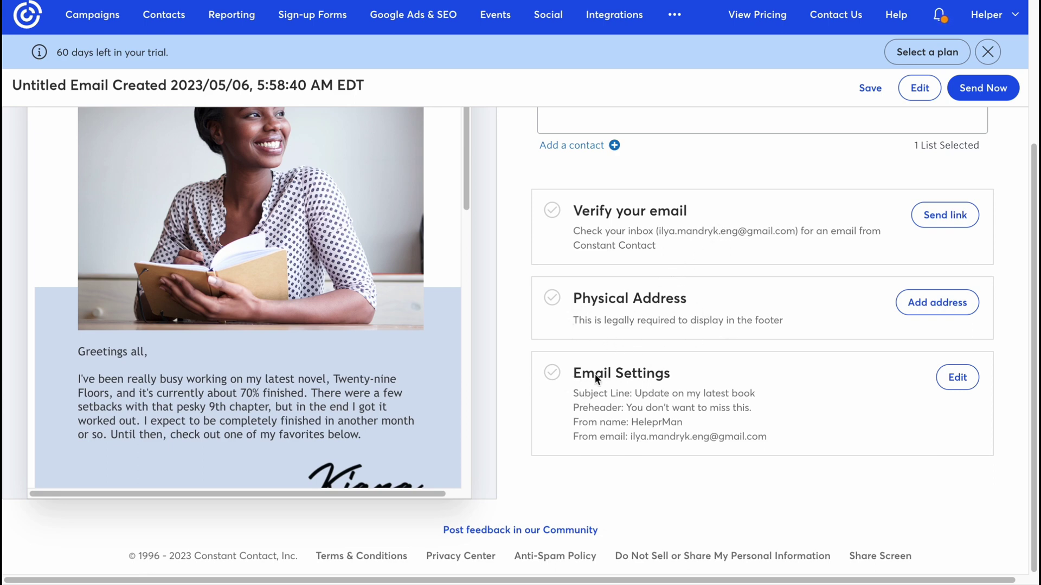
pyautogui.scroll(4, 704, 398)
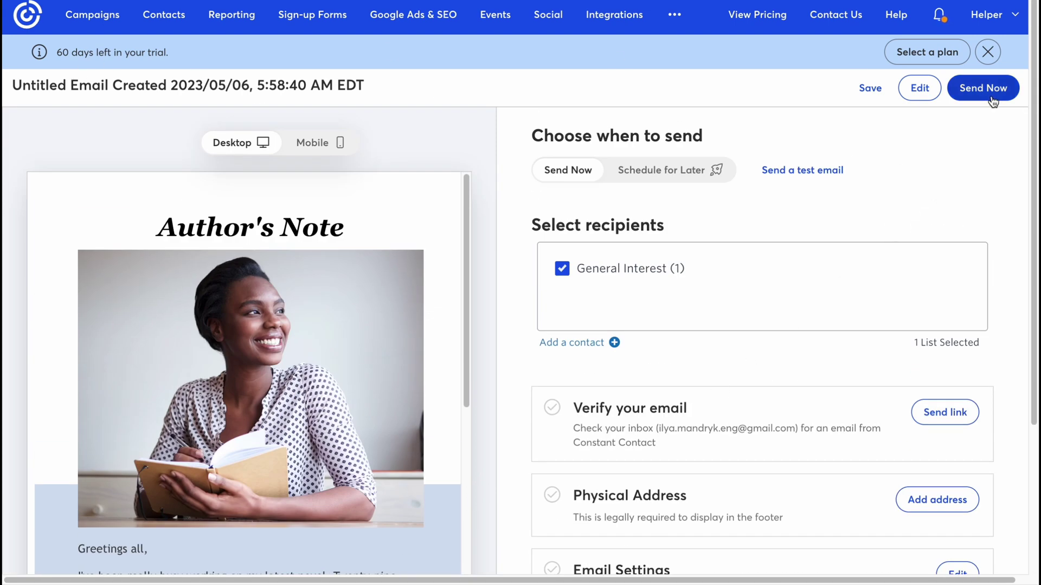
# Step: Save the Author's Note email as a draft and view it in the Campaigns list
pyautogui.click(873, 97)
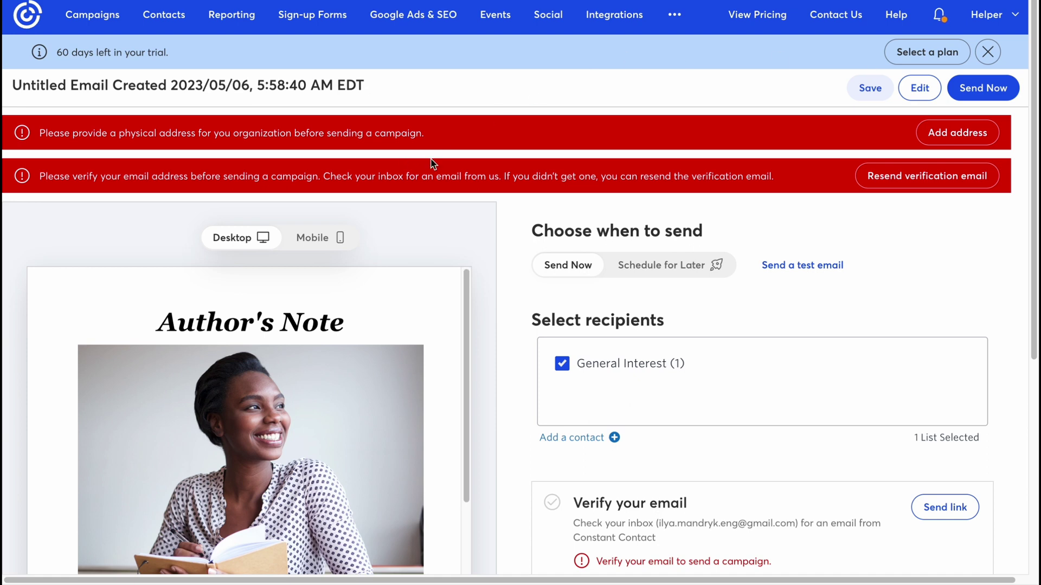
pyautogui.click(100, 24)
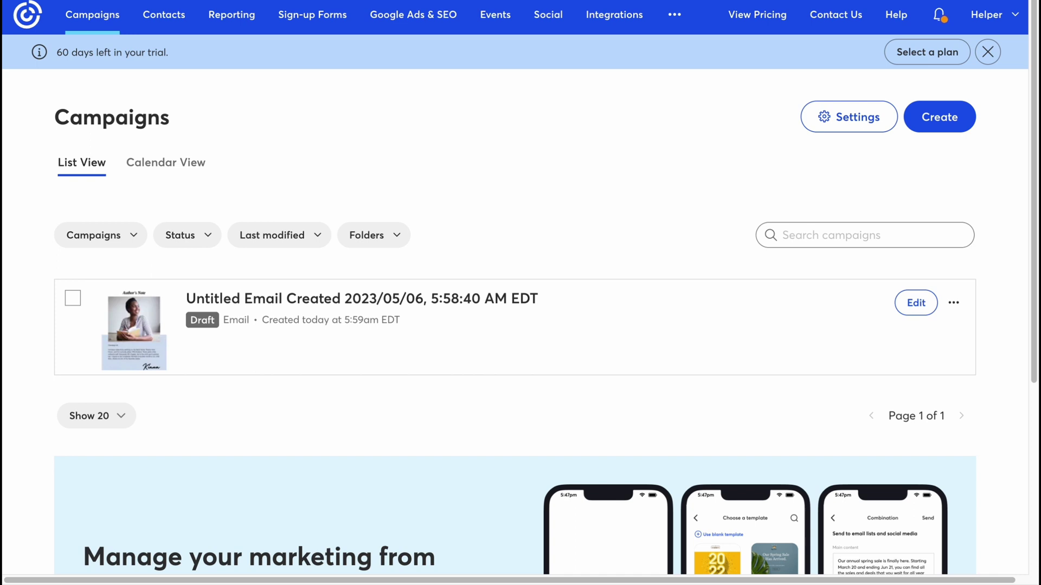
pyautogui.click(927, 52)
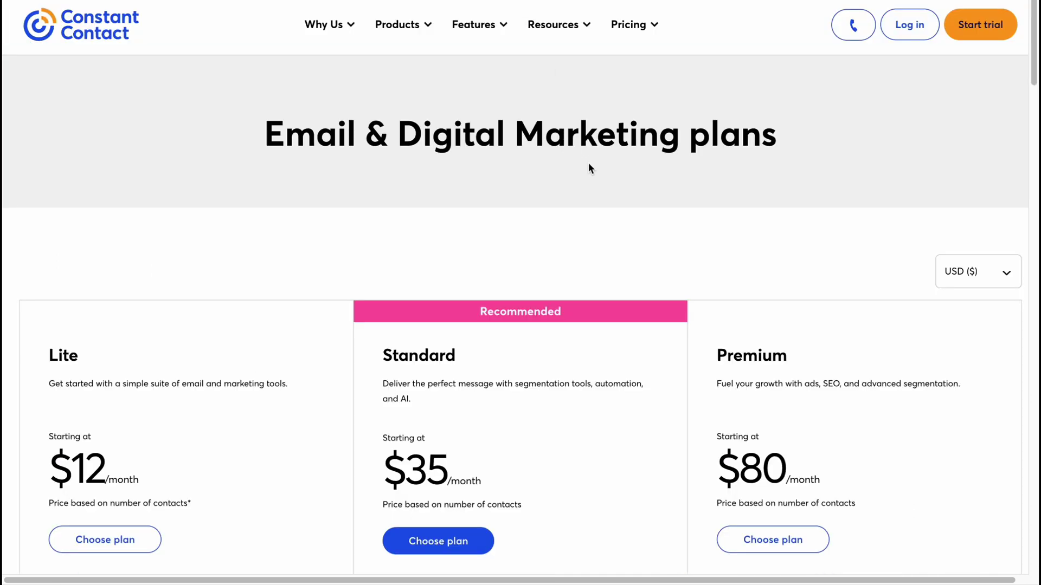
pyautogui.scroll(-2, 588, 162)
pyautogui.scroll(-3, 550, 178)
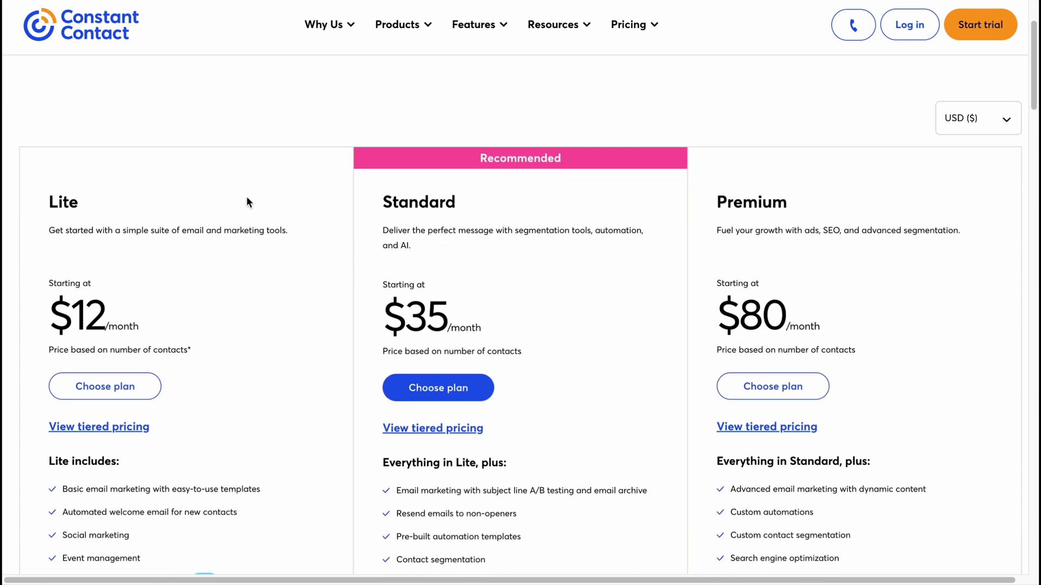
pyautogui.moveTo(48, 196); pyautogui.dragTo(133, 216)
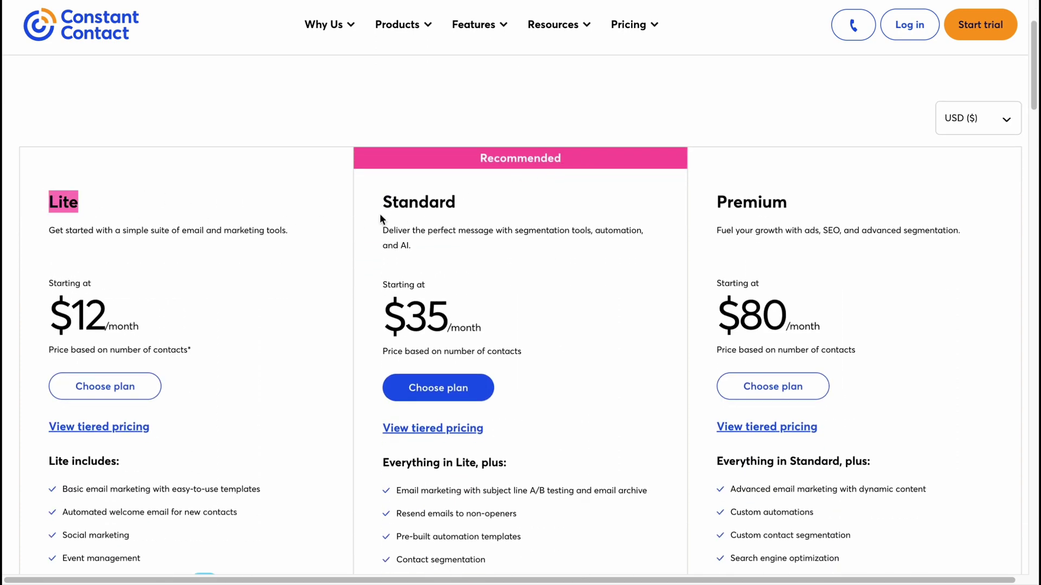
pyautogui.scroll(-1, 622, 195)
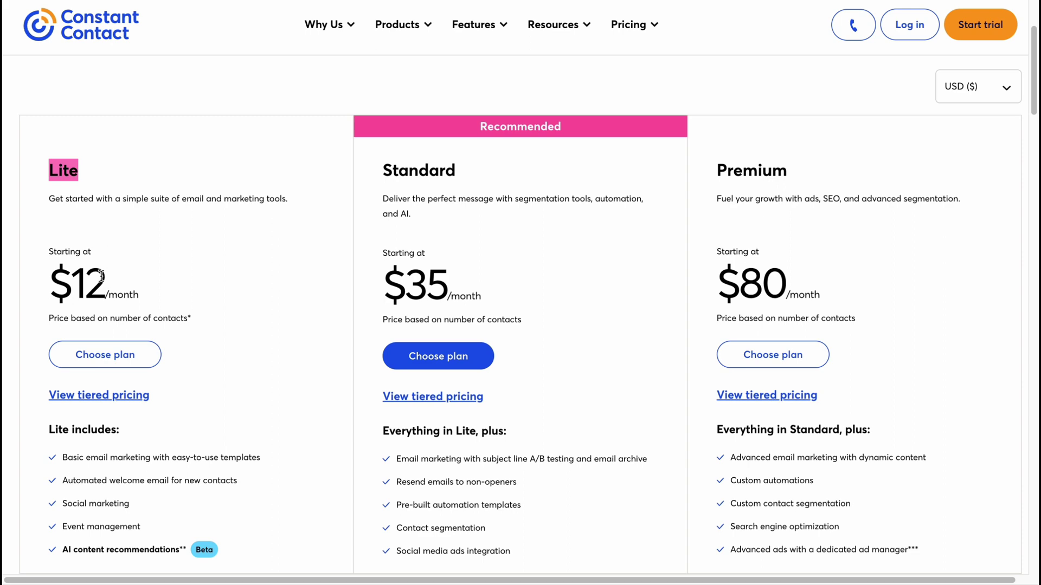
pyautogui.moveTo(408, 283); pyautogui.dragTo(485, 287)
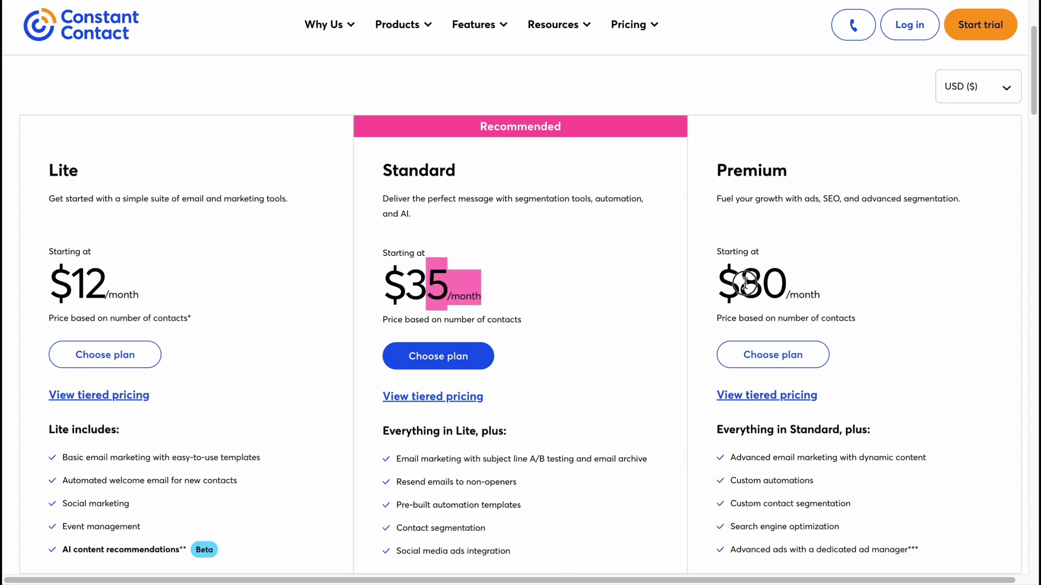
pyautogui.moveTo(740, 282); pyautogui.dragTo(926, 281)
pyautogui.scroll(-10, 547, 255)
pyautogui.scroll(8, 399, 243)
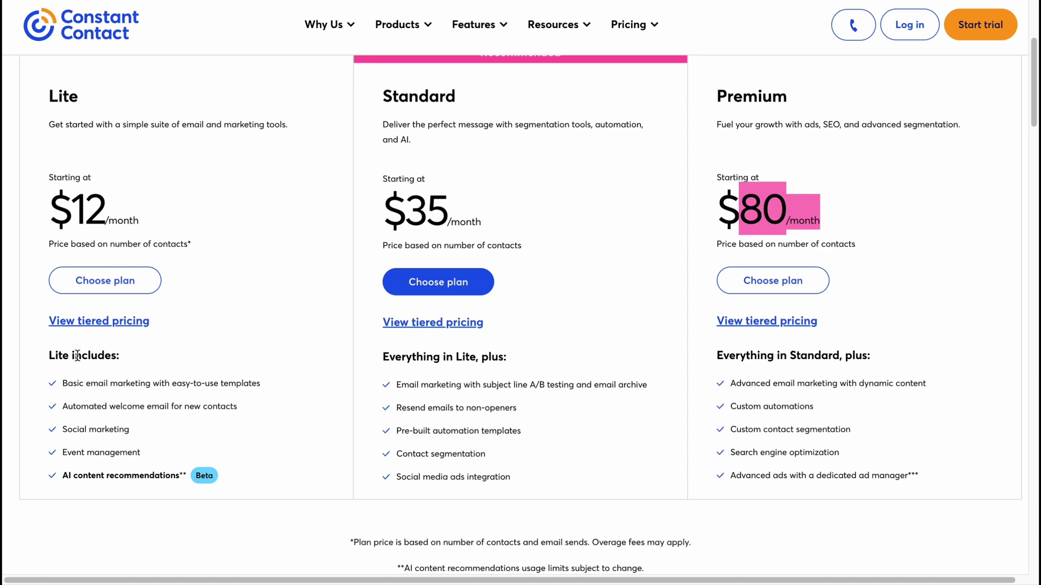
pyautogui.scroll(-9, 207, 361)
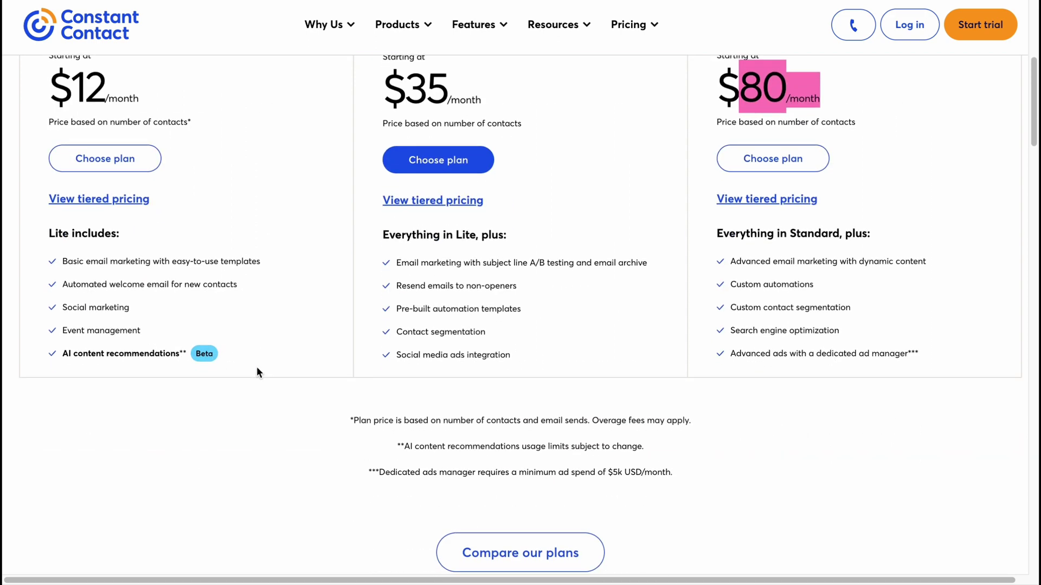
pyautogui.scroll(-2, 331, 352)
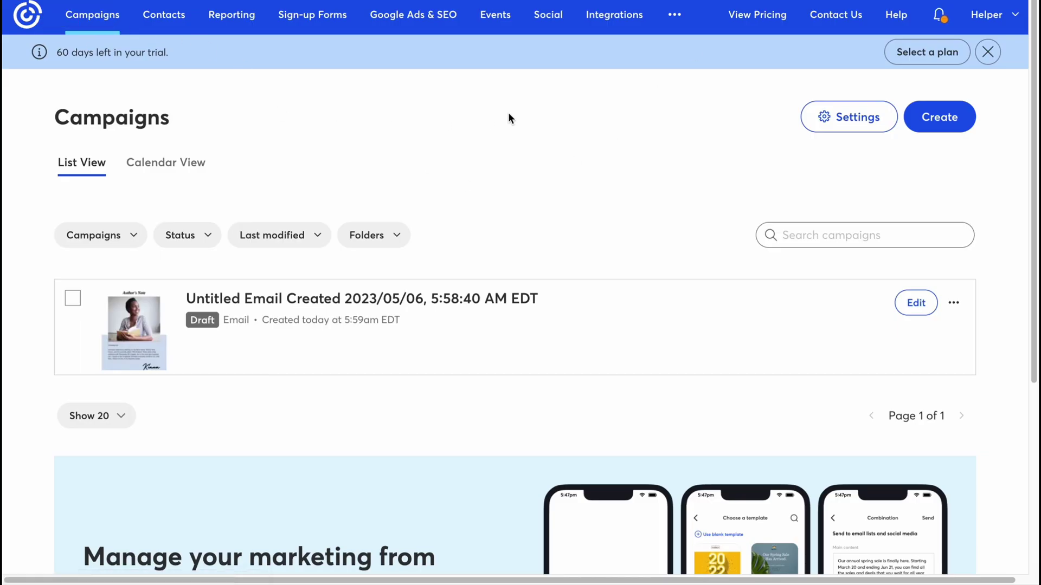
pyautogui.moveTo(71, 53); pyautogui.dragTo(238, 64)
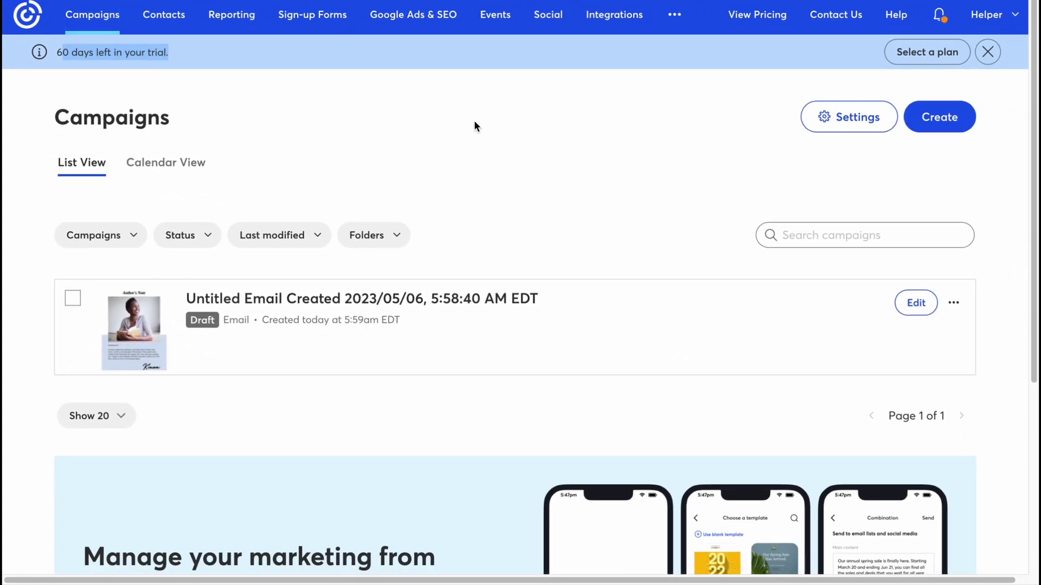
pyautogui.click(513, 132)
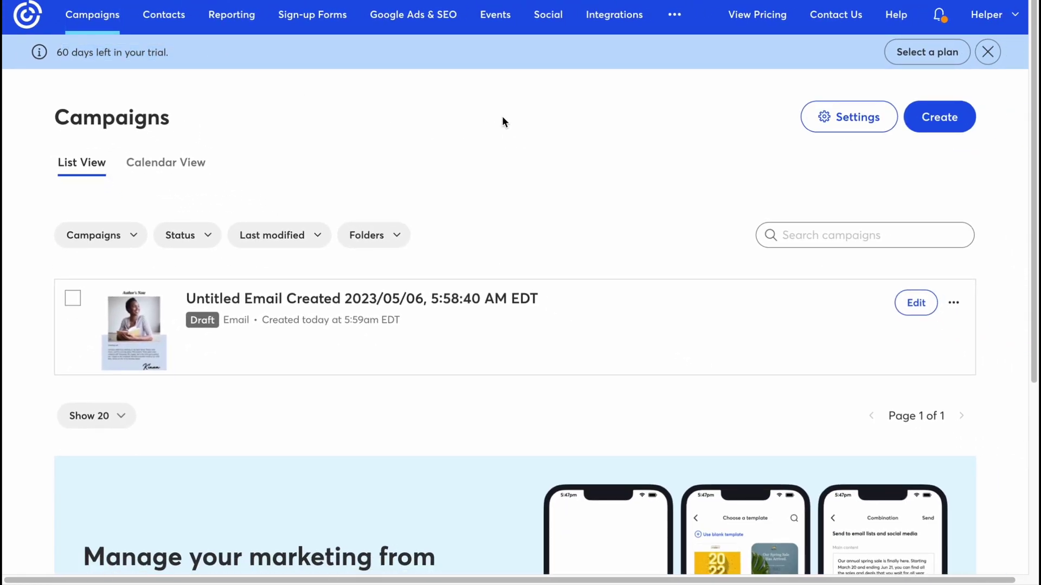
pyautogui.scroll(-2, 552, 185)
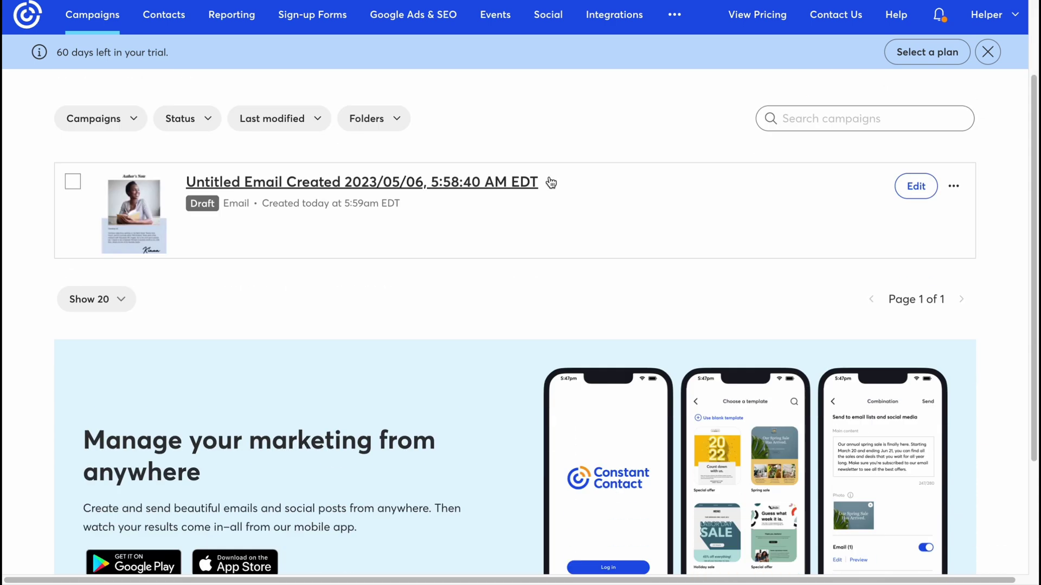
pyautogui.scroll(-2, 552, 183)
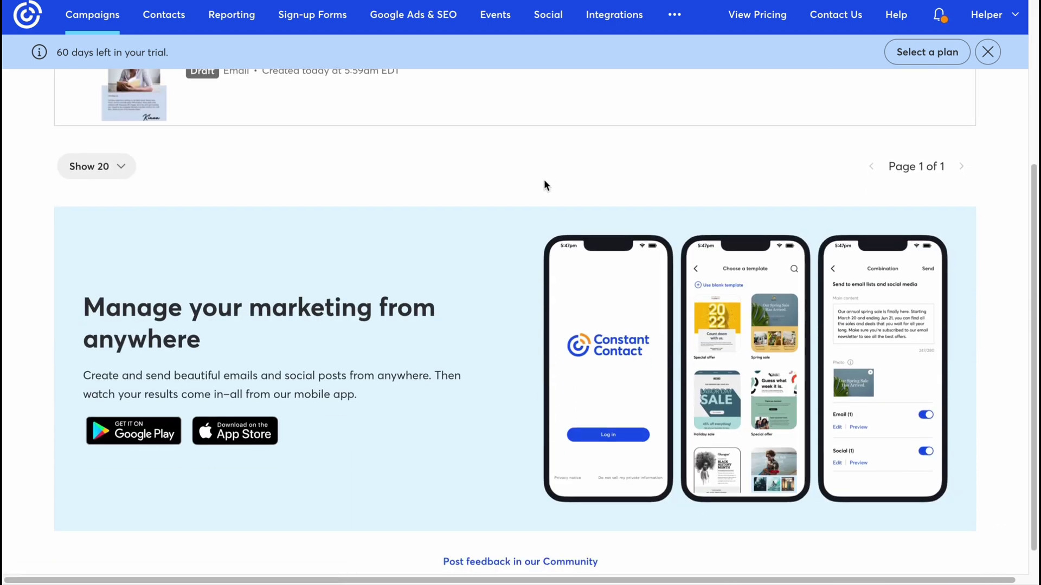
pyautogui.scroll(-1, 378, 274)
pyautogui.moveTo(82, 274); pyautogui.dragTo(421, 290)
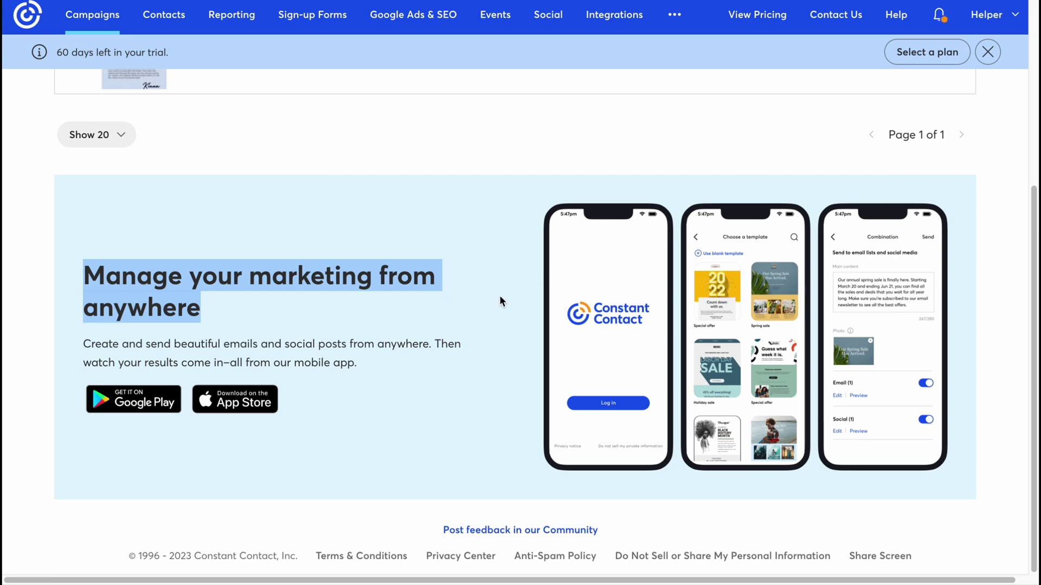
pyautogui.scroll(5, 502, 290)
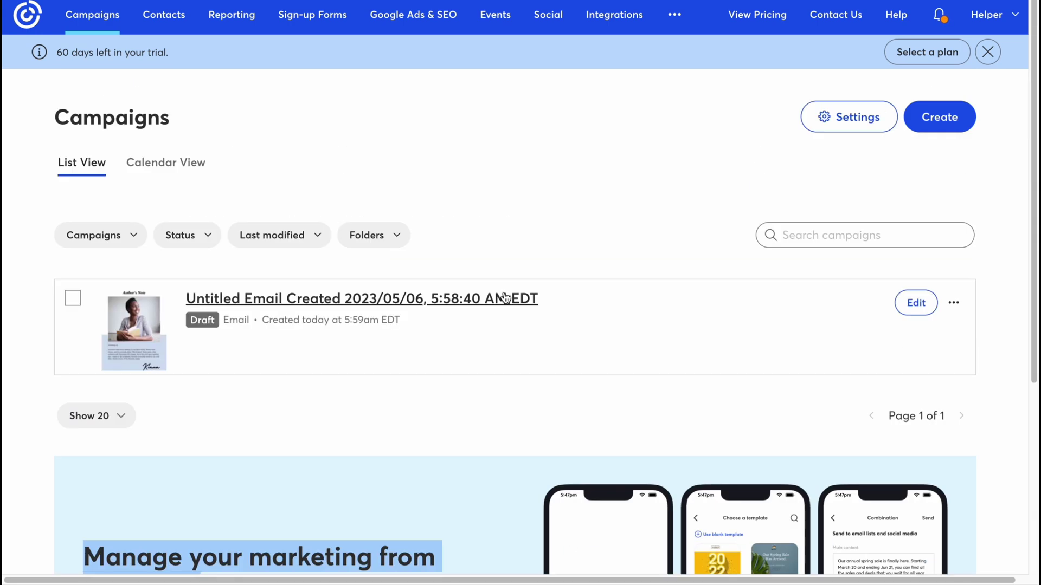